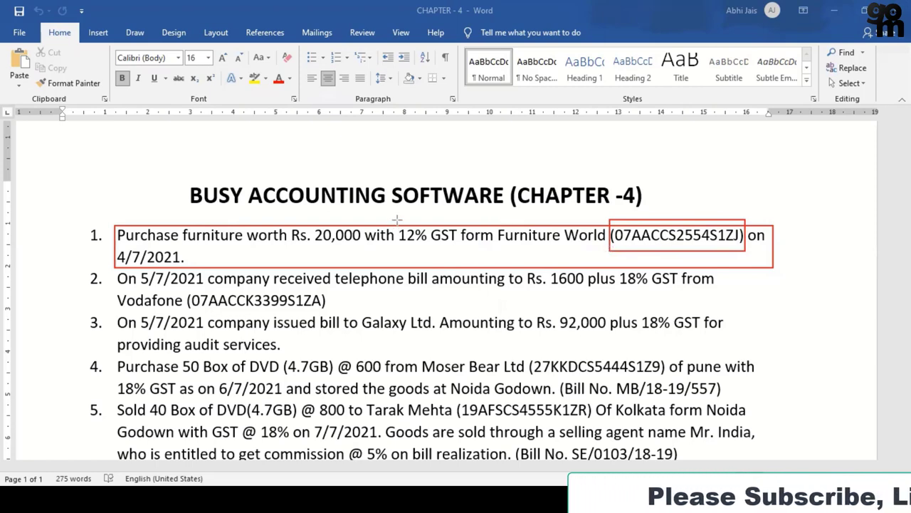
- In Busy's new purchase voucher, choose the Main series and set the date to 04-07-2021, per exercise 1 in the Word document
mouse_move(400, 217)
left_mouse_down()
mouse_move(412, 240)
mouse_move(457, 248)
left_mouse_up()
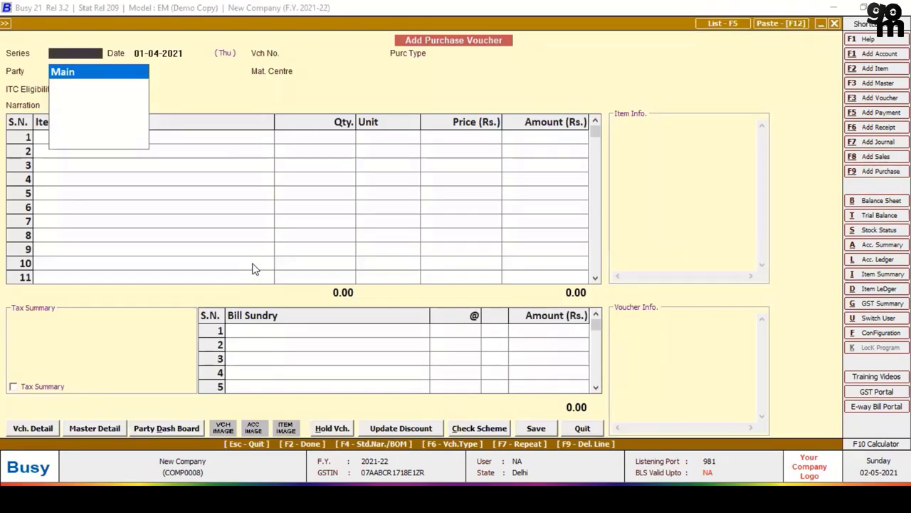
key("Return")
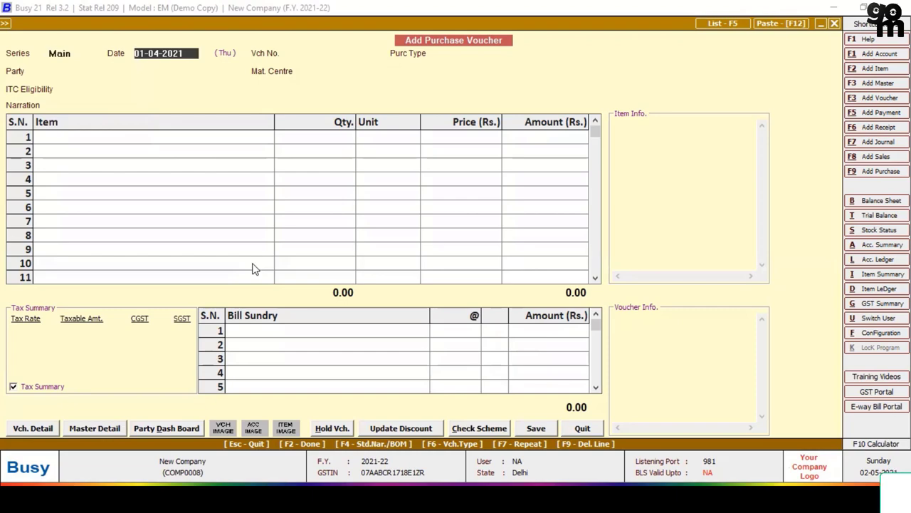
key("alt+Tab")
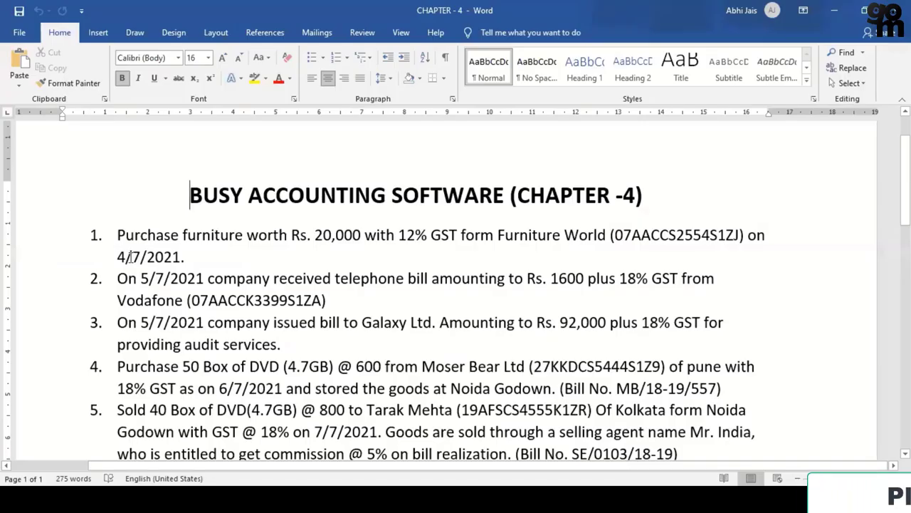
key("alt+Tab")
type("4-7")
key("Return")
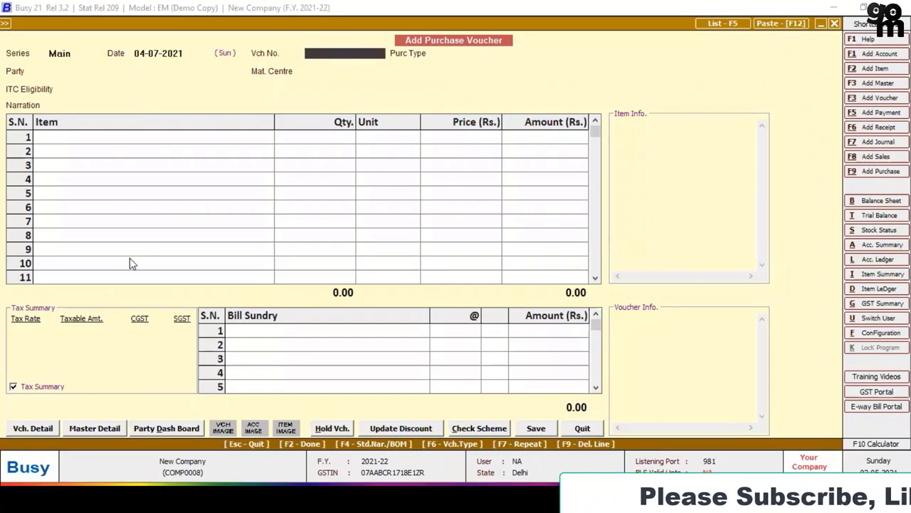
- Set the voucher number to 1 and choose L/GST-12% as the purchase type
key("alt+Tab")
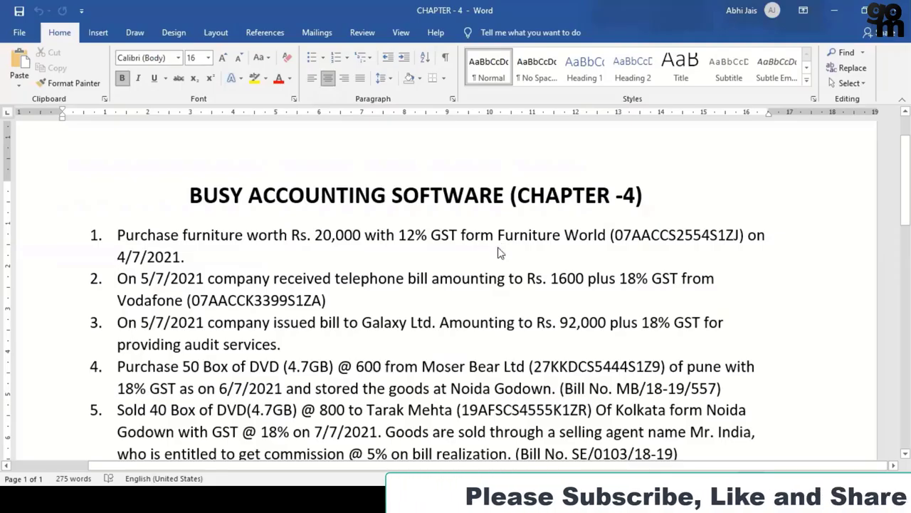
key("alt+Tab")
key("Return")
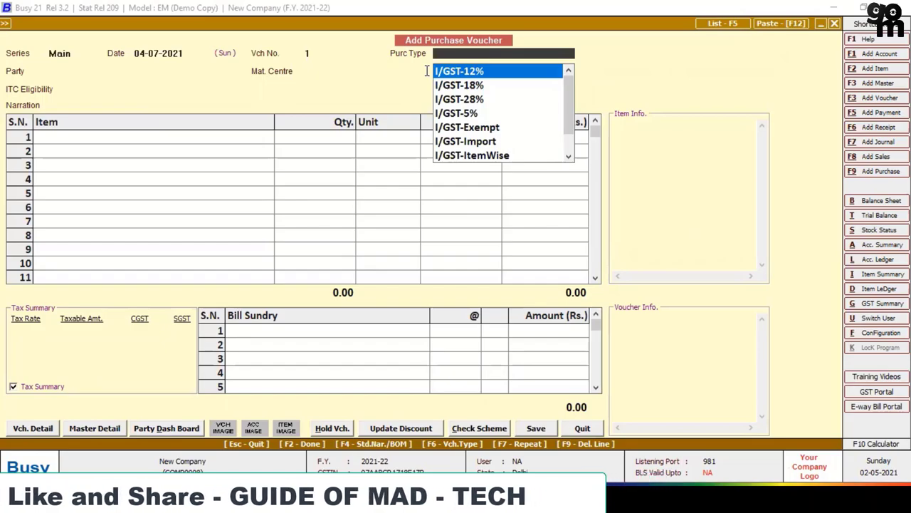
key("alt+Tab")
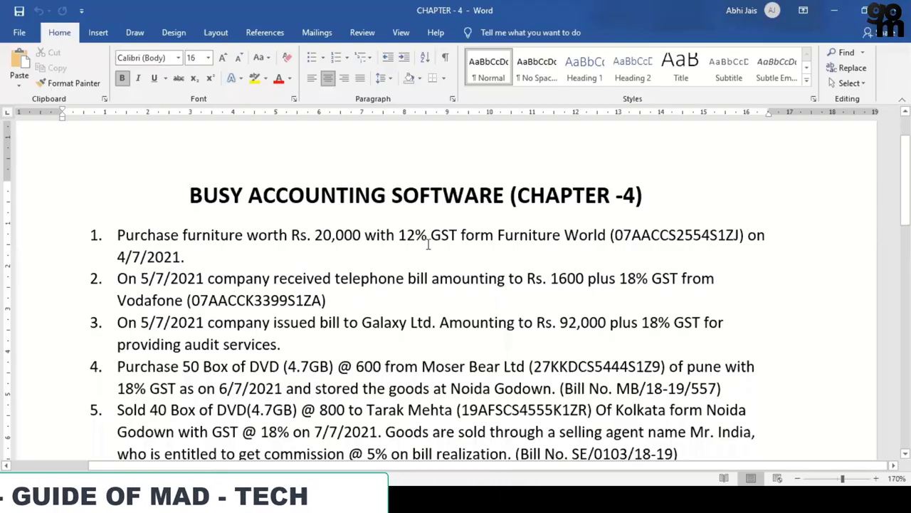
key("alt+Tab")
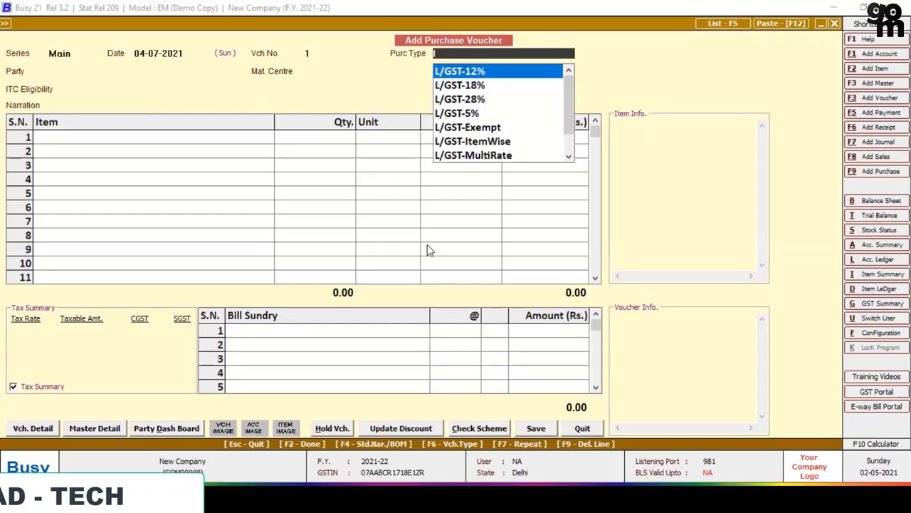
key("Down")
key("Up")
key("Return")
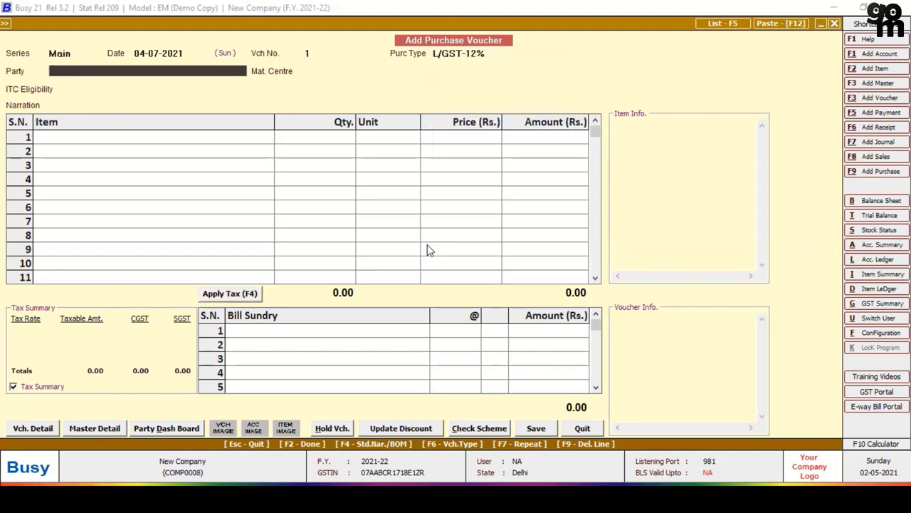
- Start a new account master for the voucher's party, named Furniture World, with no alias
key("alt+Tab")
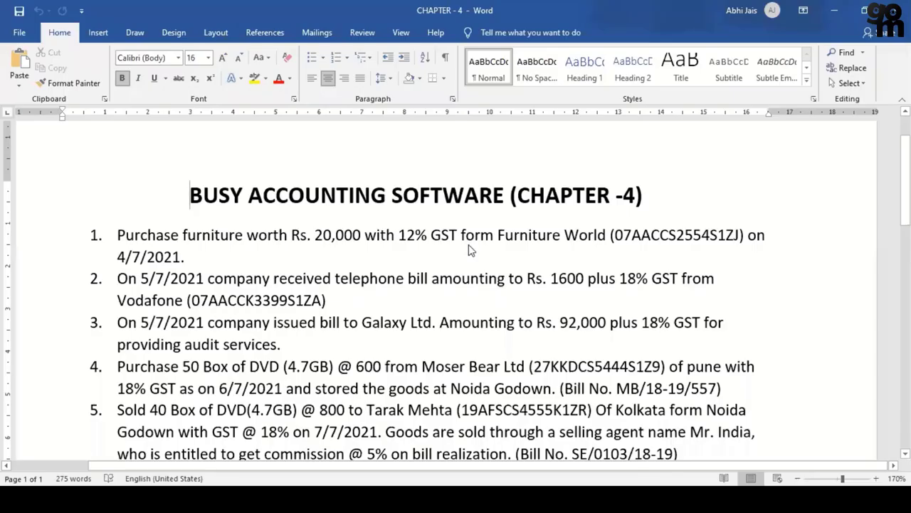
key("alt+Tab")
key("alt+f1")
type("furniture")
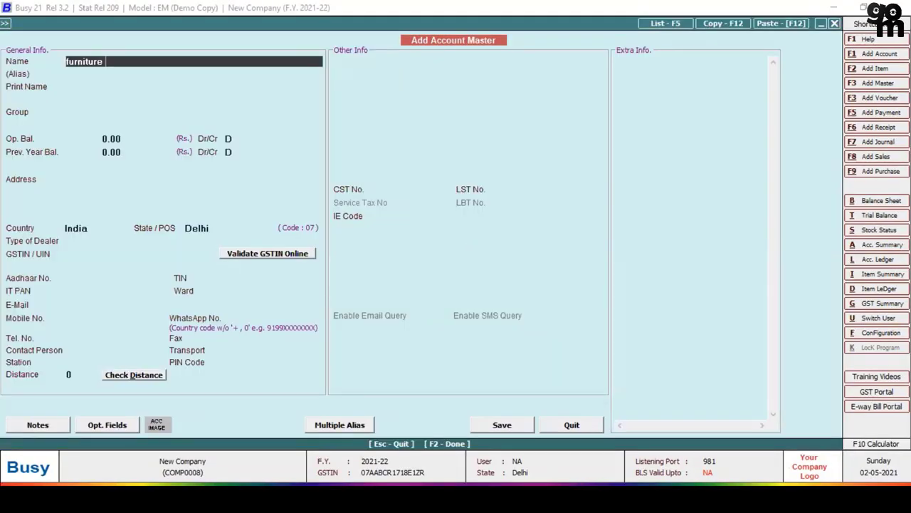
type(" world")
key("Return")
key("Return")
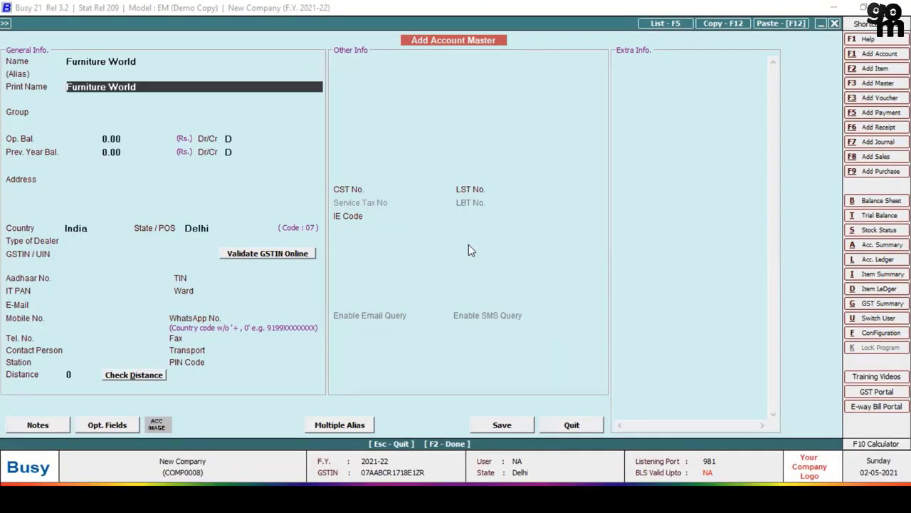
- Keep the print name Furniture World and assign the account to the Sundry Creditors group
key("Return")
type("s")
key("Down")
key("Down")
key("Down")
key("Down")
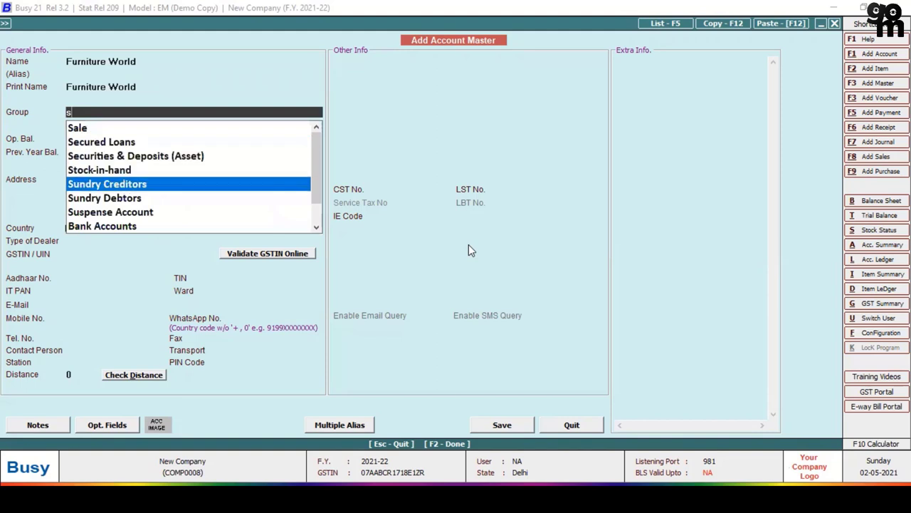
key("Return")
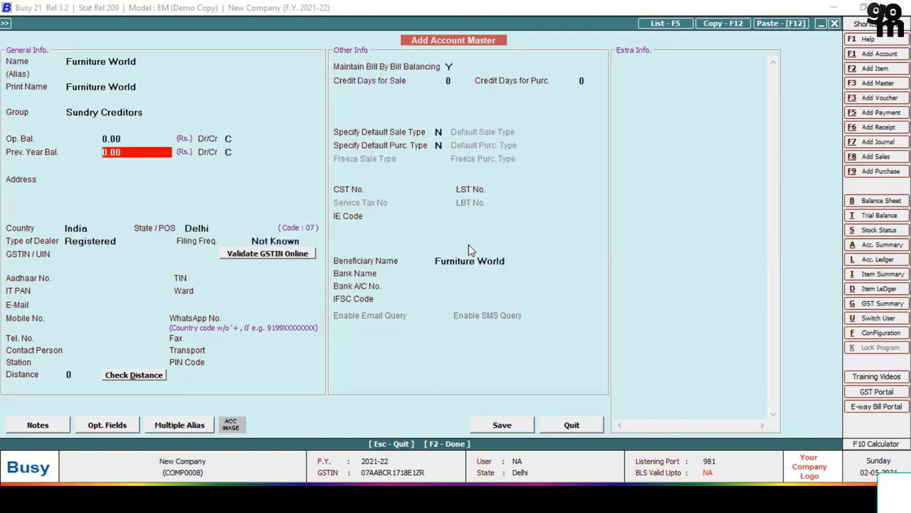
- Keep the account's zero balances, blank address, country India, state Delhi and Registered dealer type
key("Return")
key("Return")
key("Return")
key("Return")
key("Return")
key("Return")
key("Return")
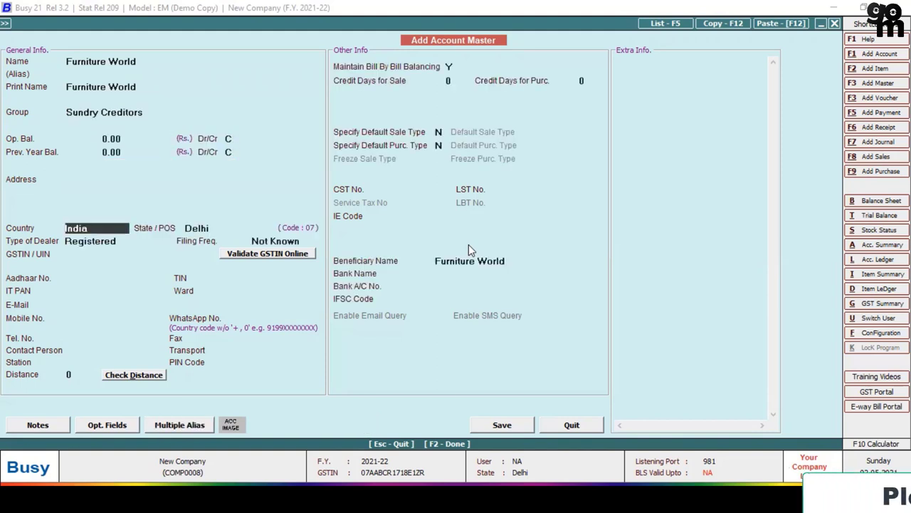
key("Return")
key("Return")
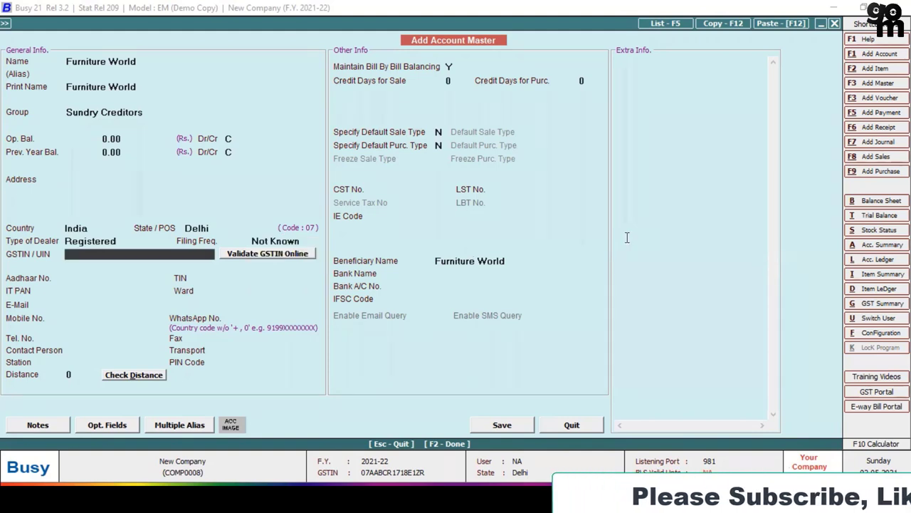
- Copy the supplier's GSTIN from the Word exercise document into the account's GSTIN / UIN field in Busy and accept it
key("alt+Tab")
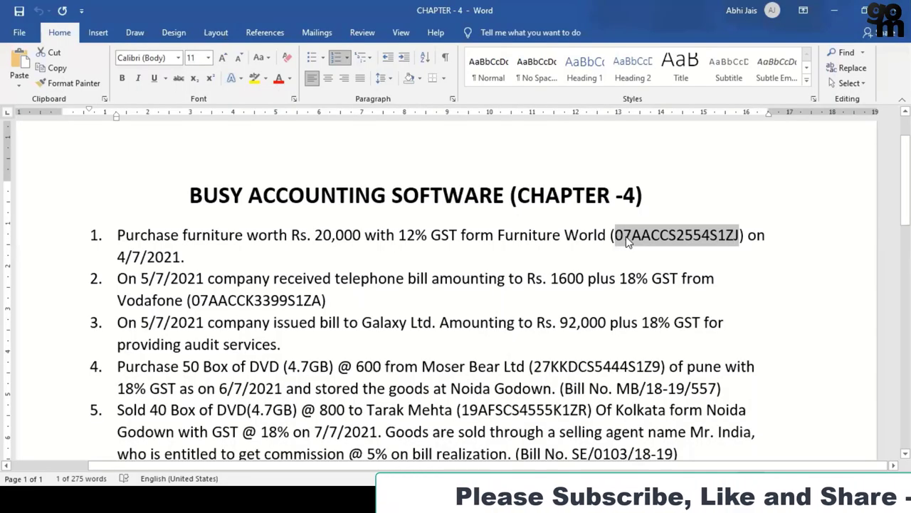
key("ctrl+c")
key("alt+Tab")
key("ctrl+v")
key("Return")
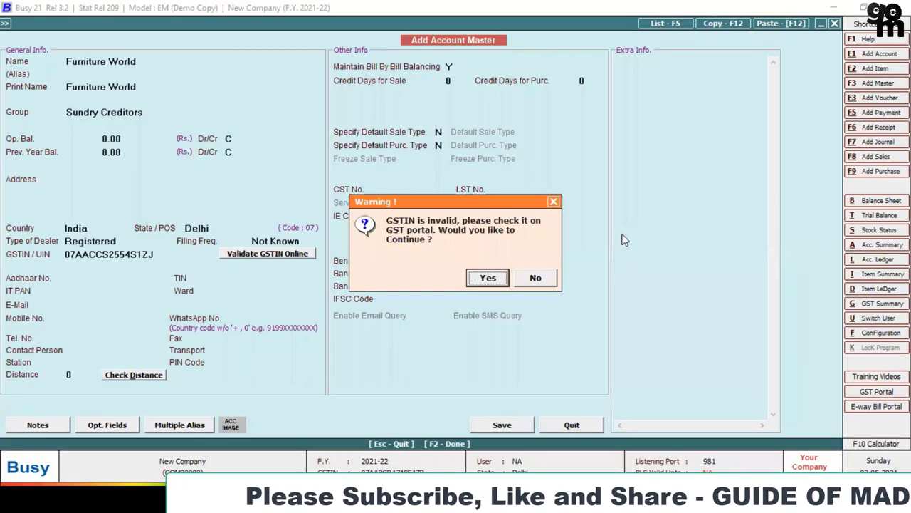
key("Return")
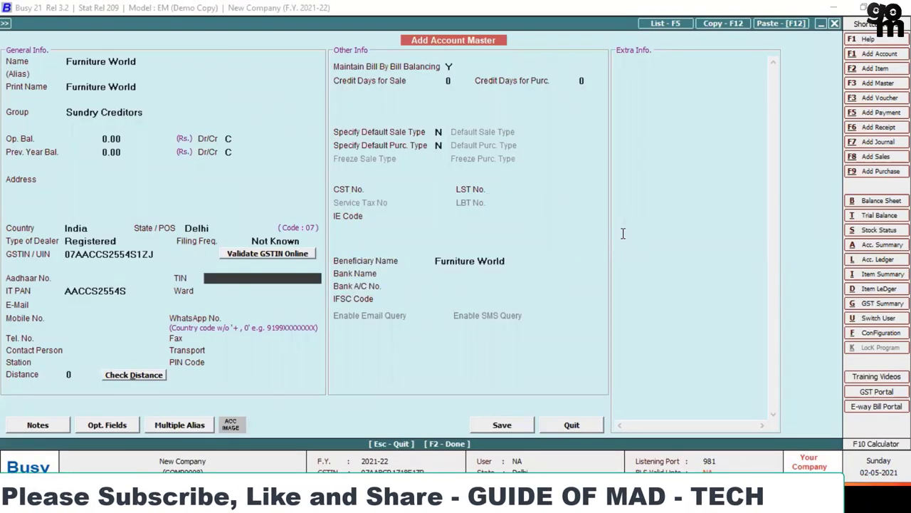
- Save the Furniture World account and accept it as the purchase voucher's party
key("F2")
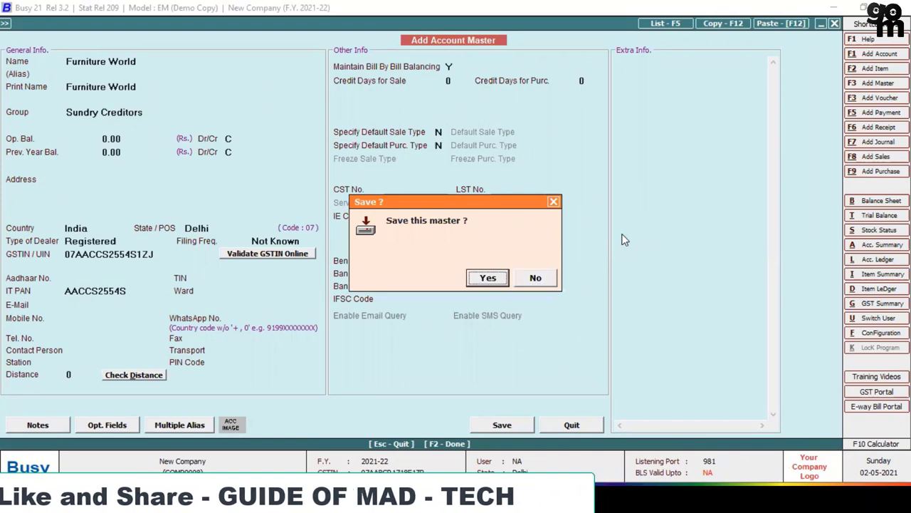
key("Return")
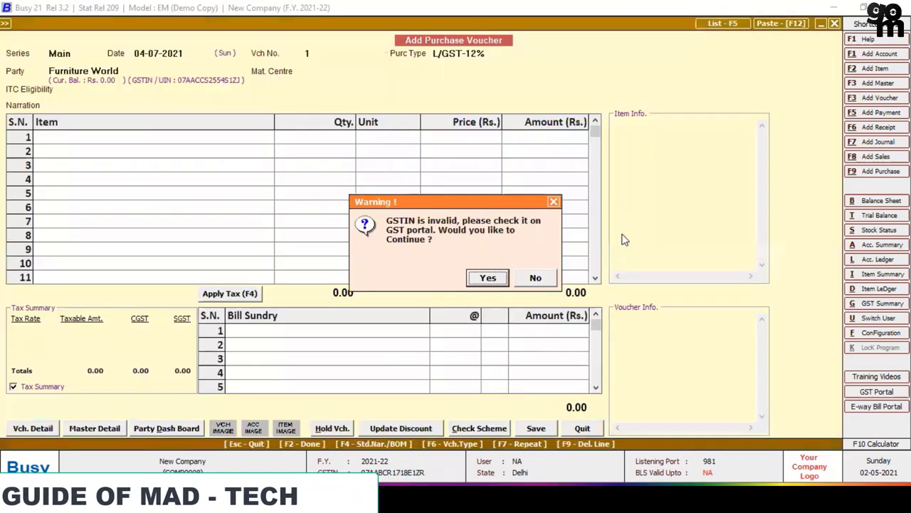
key("Return")
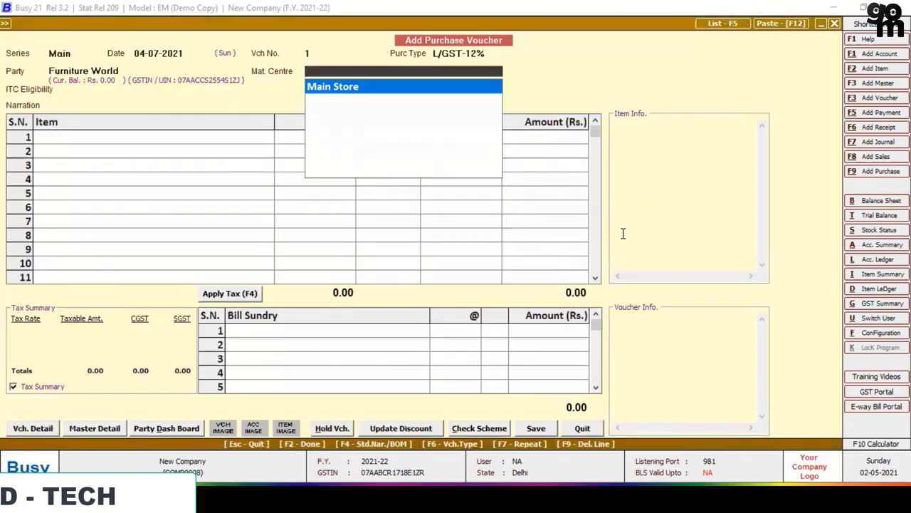
- Set the material centre to Main Store and the ITC eligibility to Capital Goods/Services, leaving the narration blank
key("Return")
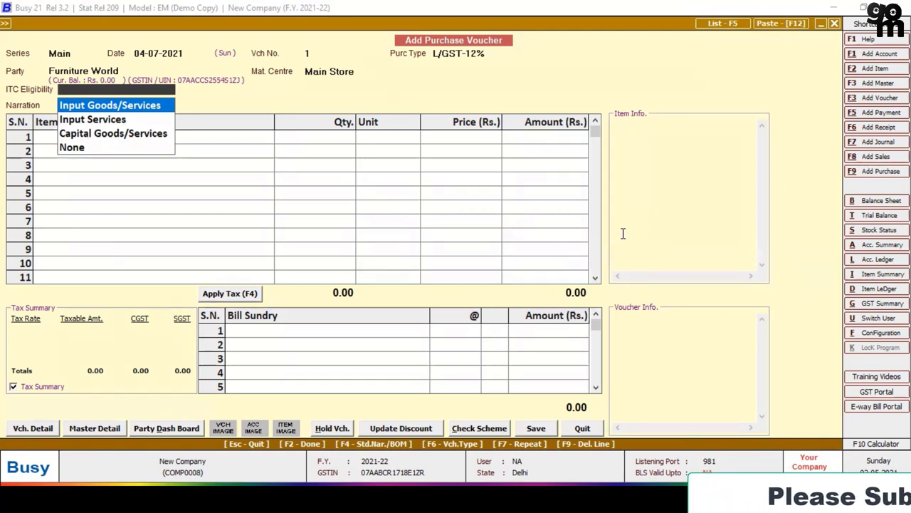
key("Down")
key("Down")
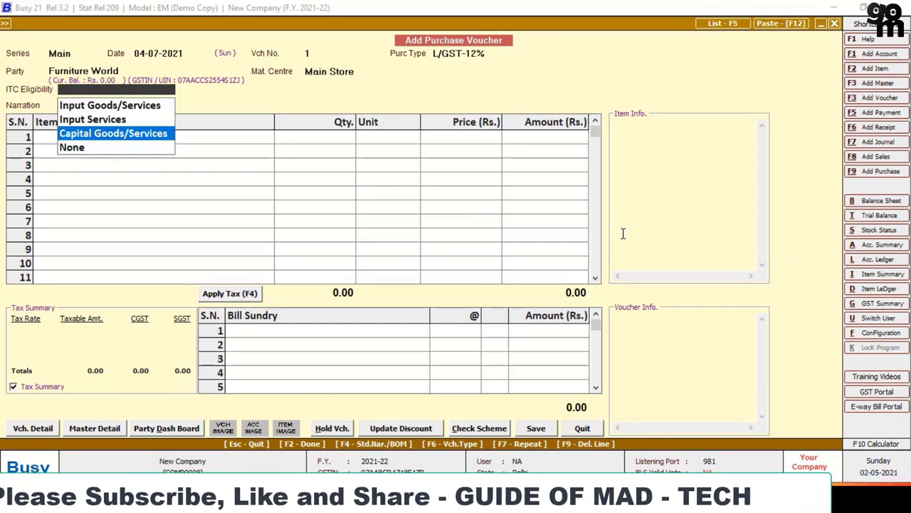
key("Return")
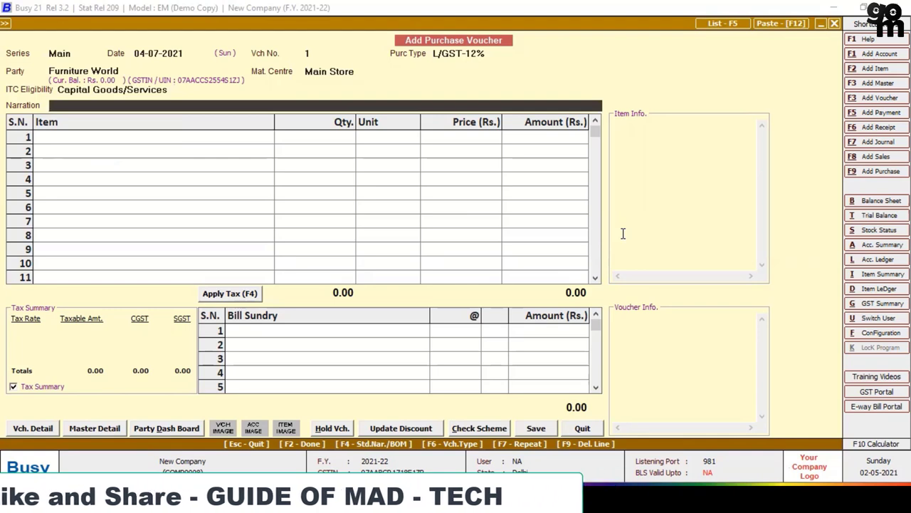
key("Return")
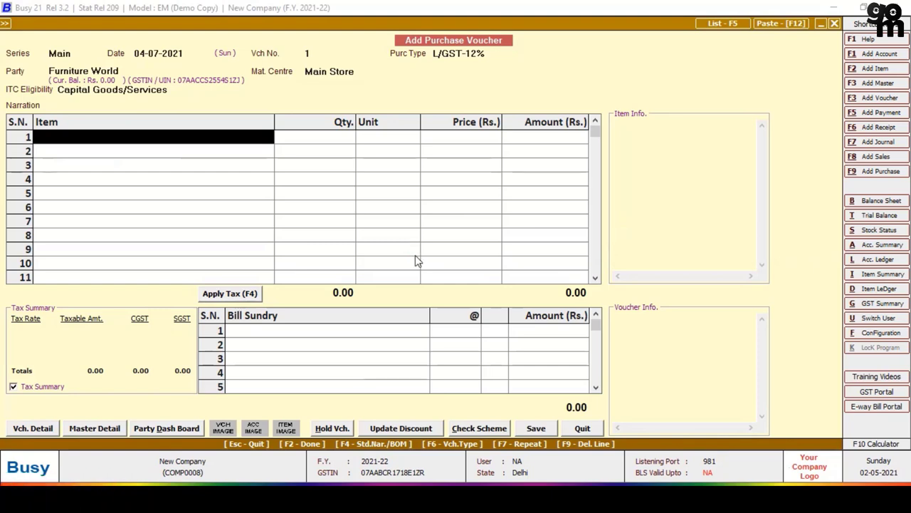
- Start a new item master from the voucher's first item row, named Furniture, in the General group
key("alt+F2")
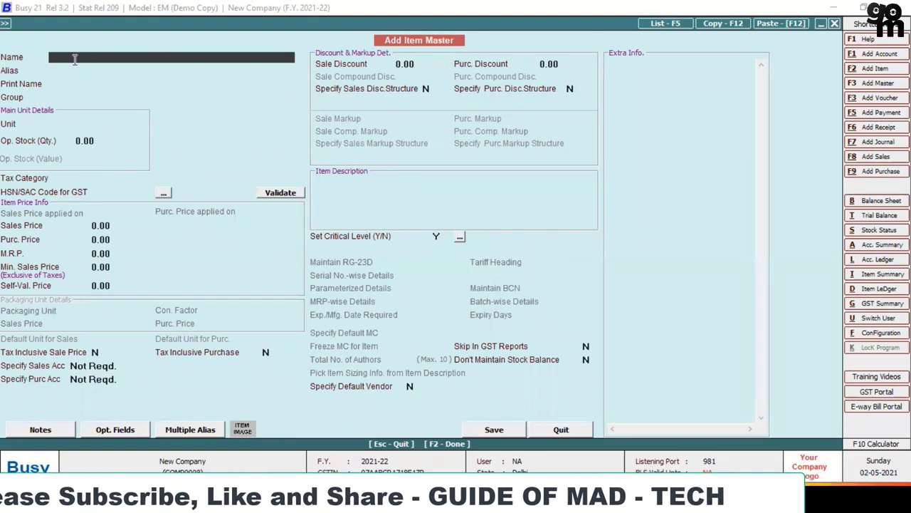
type("furn")
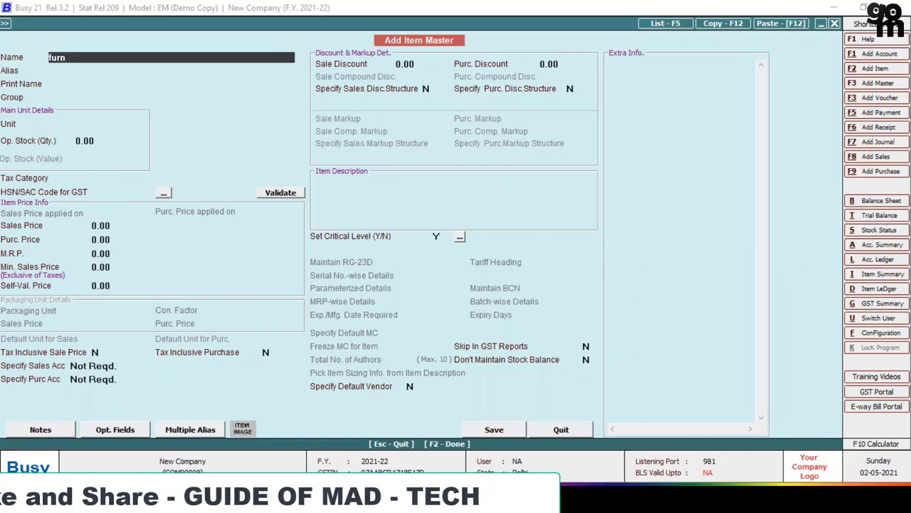
type("iture")
key("Return")
key("Return")
key("Return")
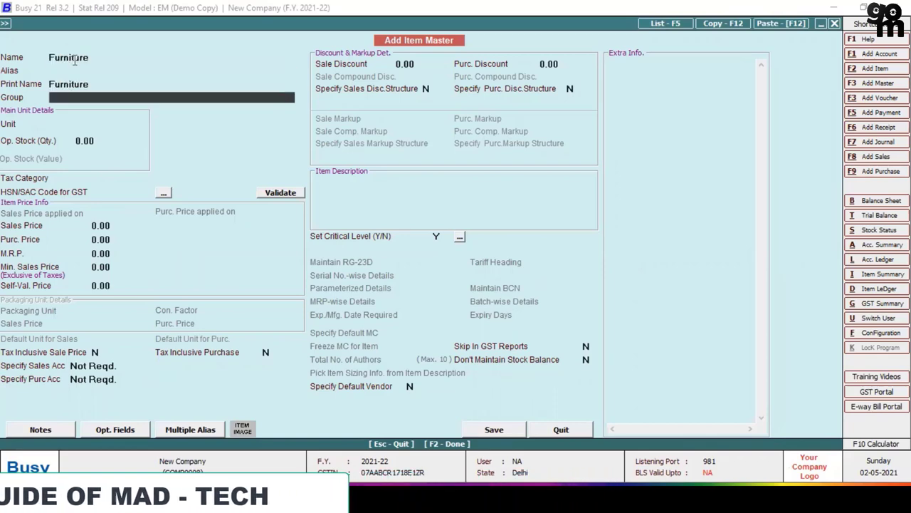
key("Return")
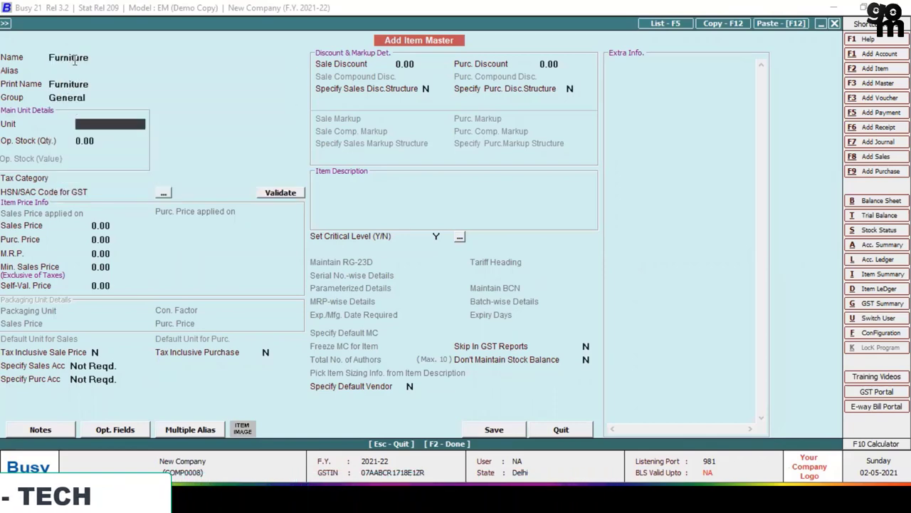
- Set the item's unit to N.A., keep the opening stock at 0.00, and choose None as the tax category
key("Return")
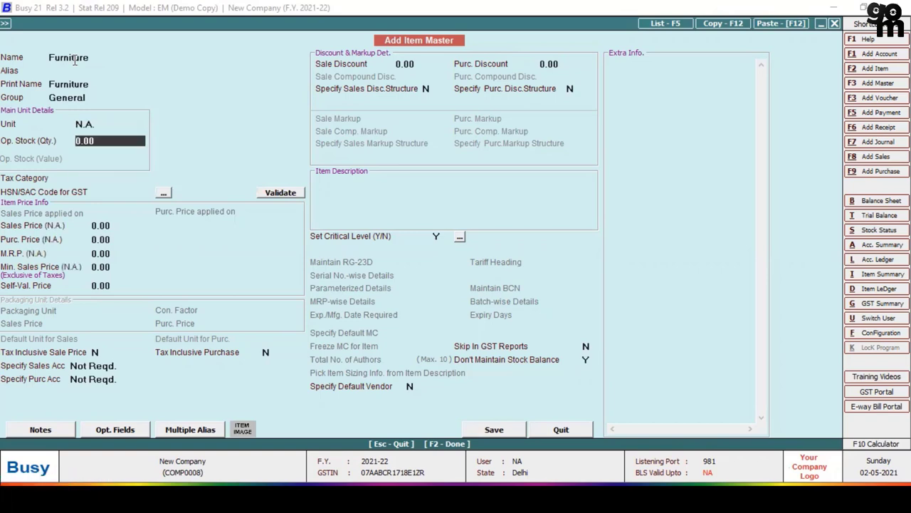
key("Return")
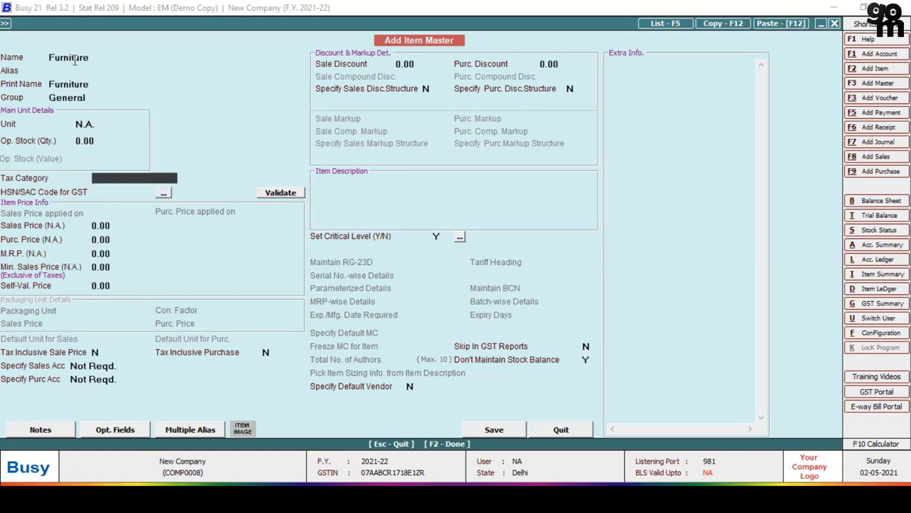
key("Return")
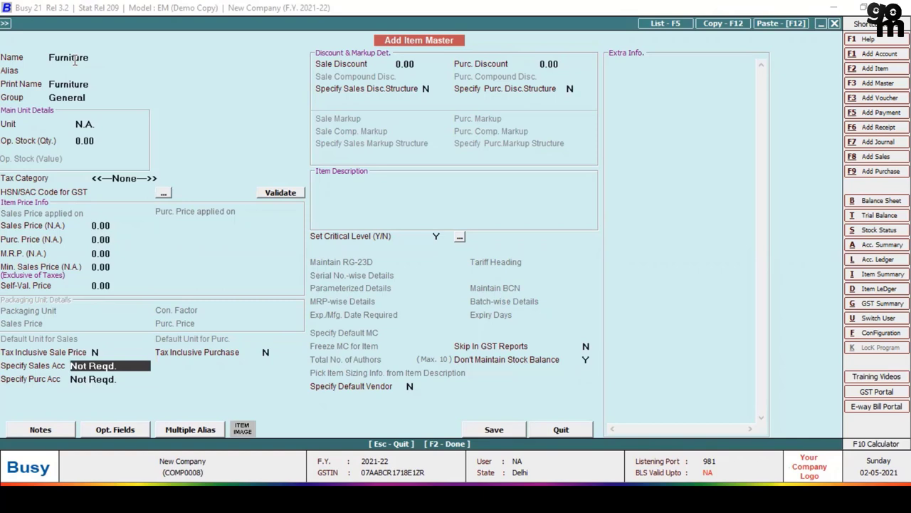
- Leave the item's sales account as Not Reqd. and set its purchase account option to Specify Here
key("Return")
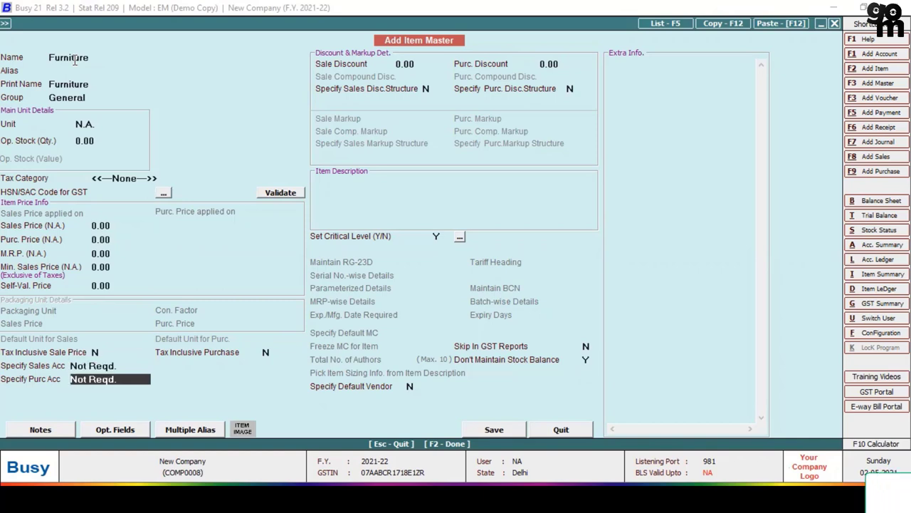
key("Down")
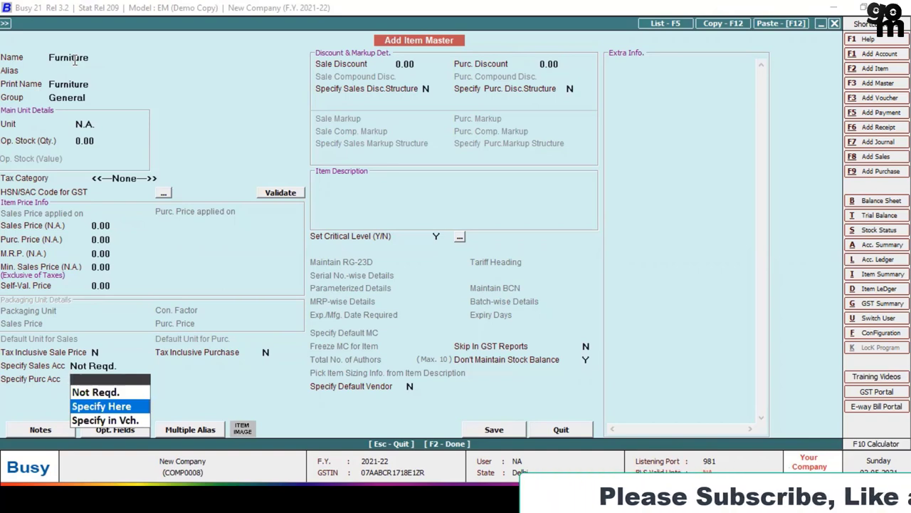
key("Return")
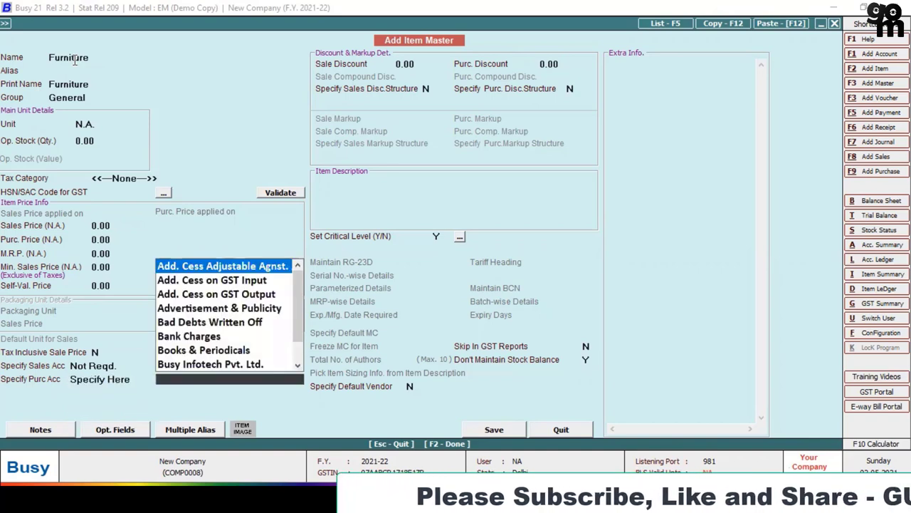
key("Down")
key("Down")
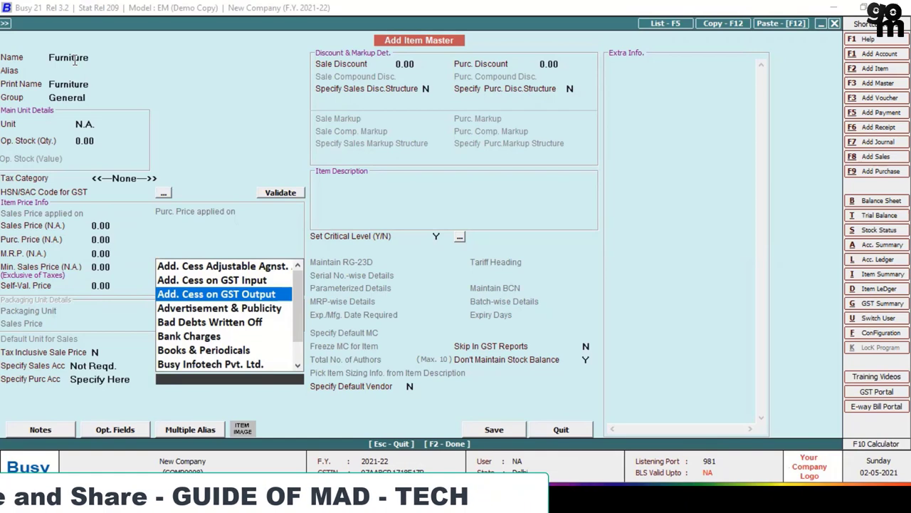
- Create a new account master for the item's purchase account, named Furniture, with no alias and the same print name
key("F3")
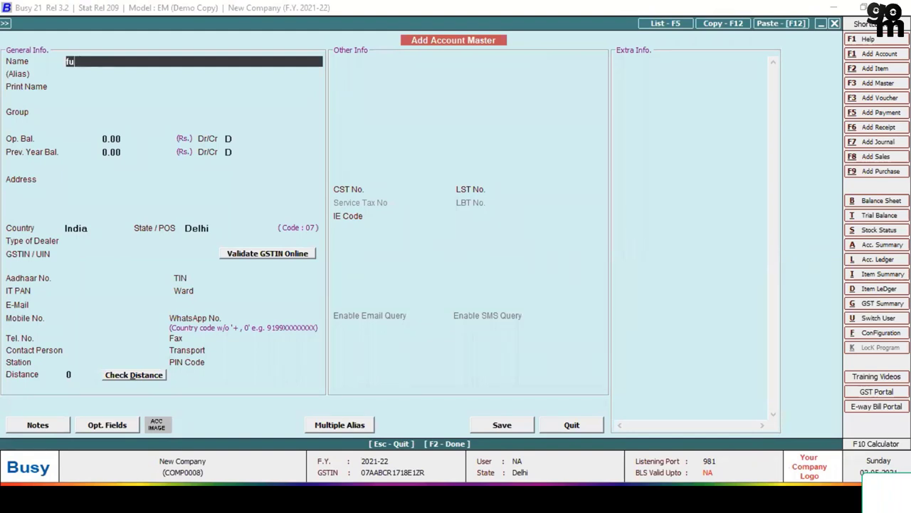
type("e")
key("Return")
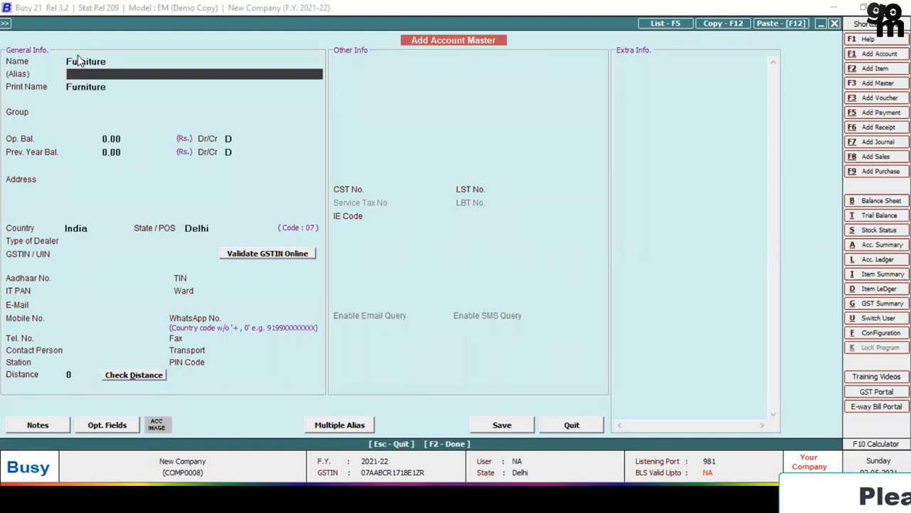
key("Return")
key("Return")
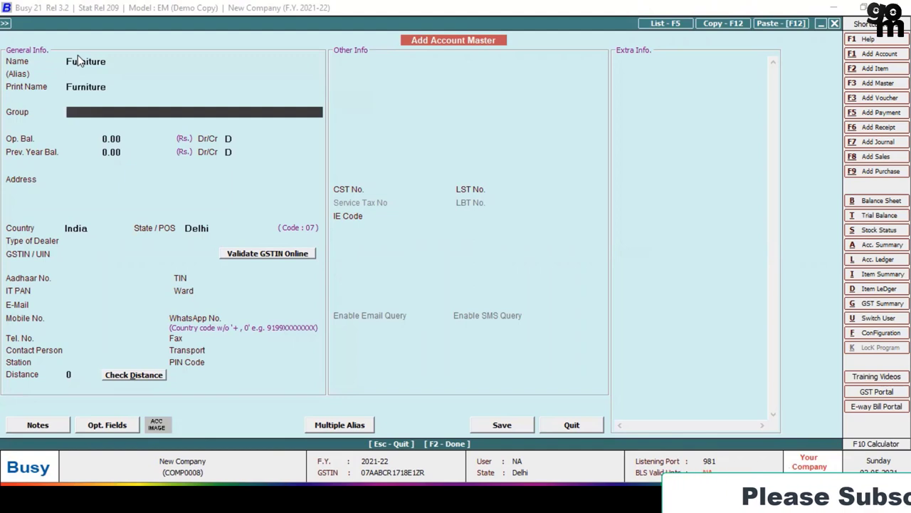
- Put the Furniture account in the Fixed Assets group with 0.00 balances and depreciation rates and GST Not Applicable, and save it
type("f")
key("Return")
key("Return")
key("Return")
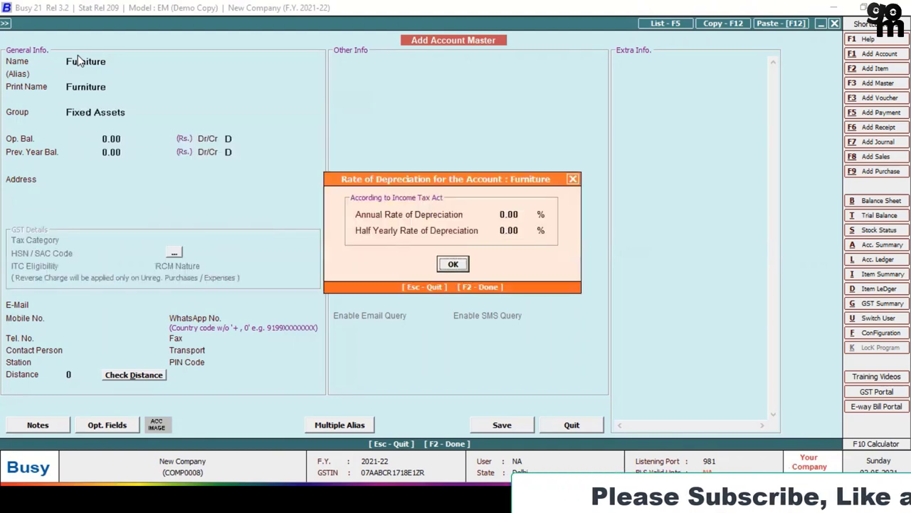
key("Return")
key("Return")
key("Return")
key("Return")
key("Return")
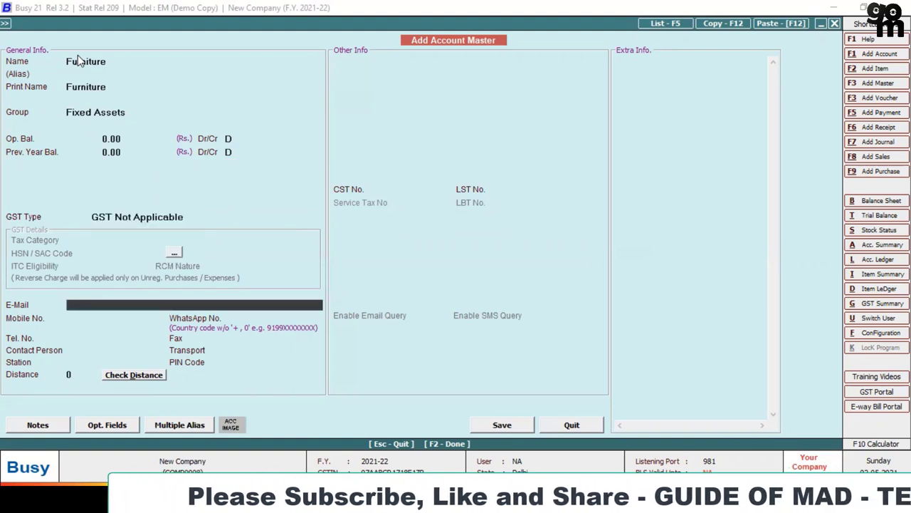
key("F2")
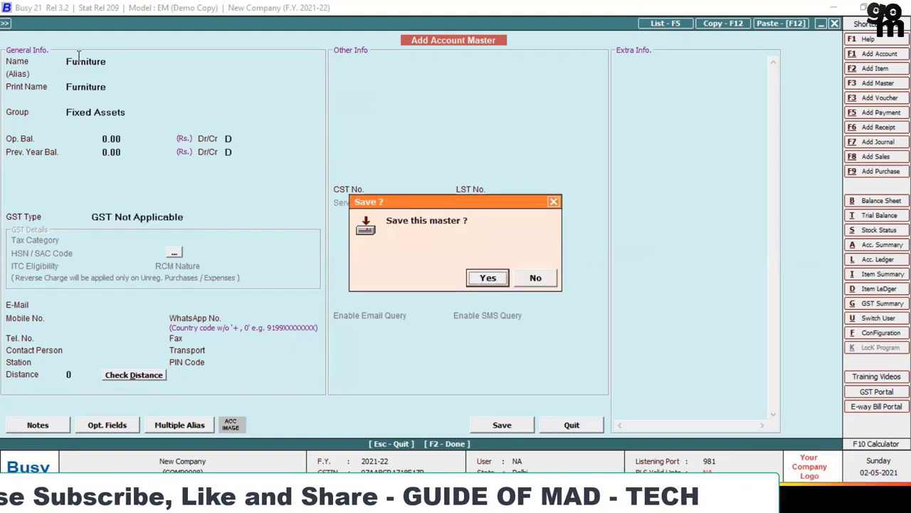
key("Return")
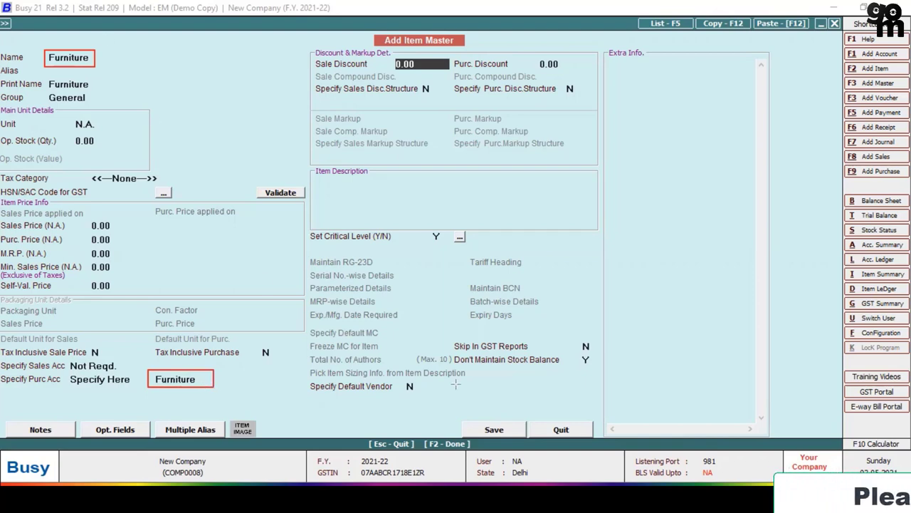
left_click_drag(95, 68, 180, 368)
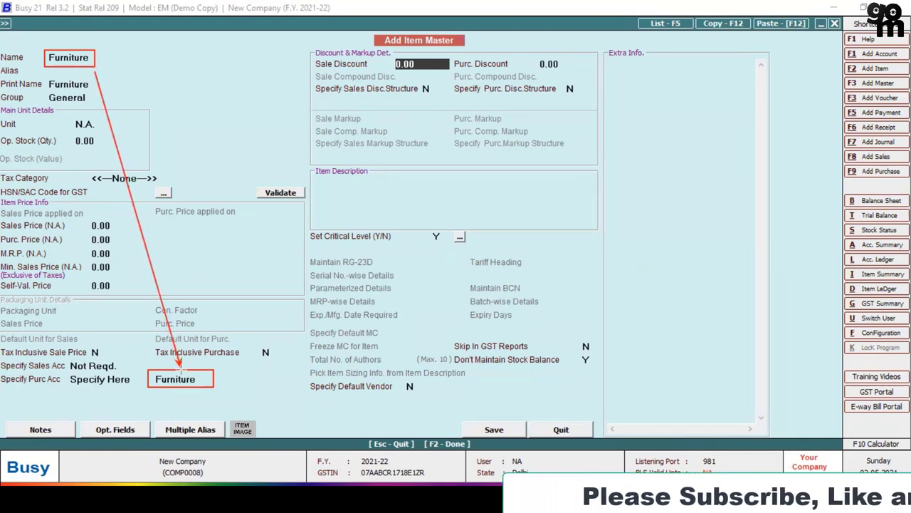
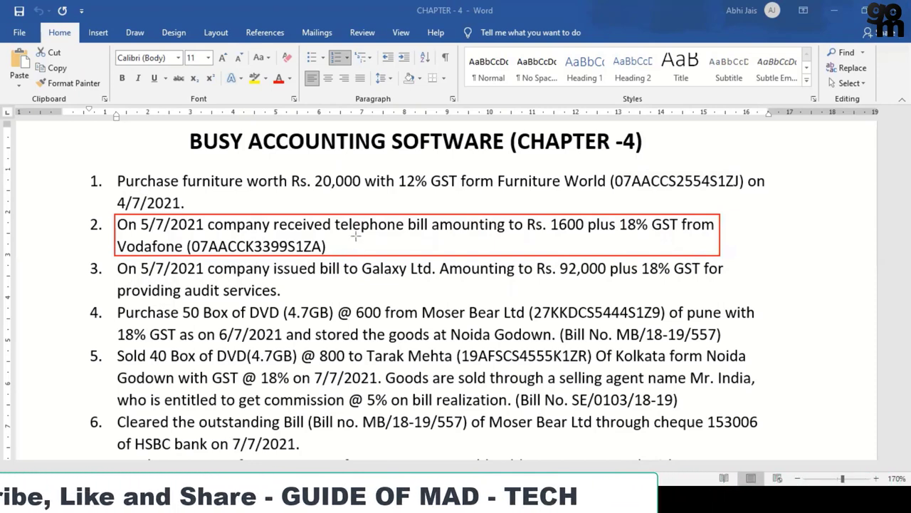
mouse_move(331, 205)
left_mouse_down()
mouse_move(341, 229)
mouse_move(360, 242)
mouse_move(431, 246)
left_mouse_up()
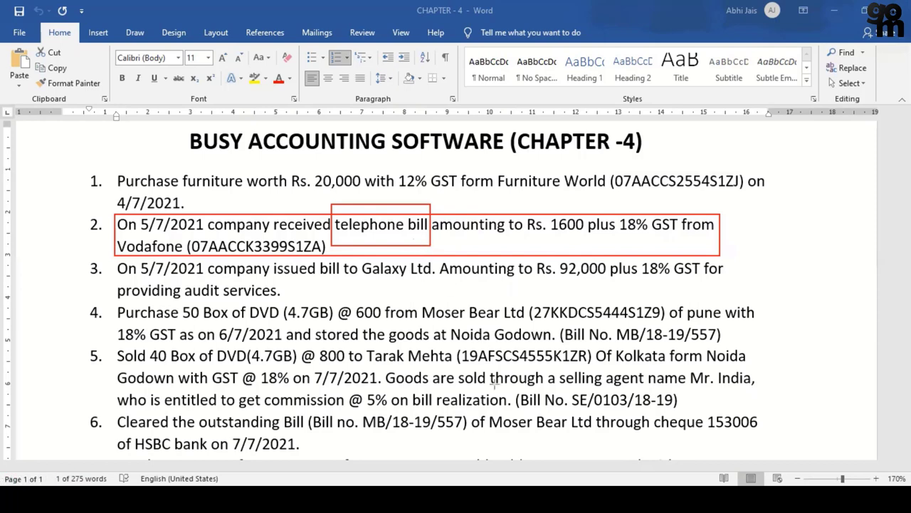
key("e")
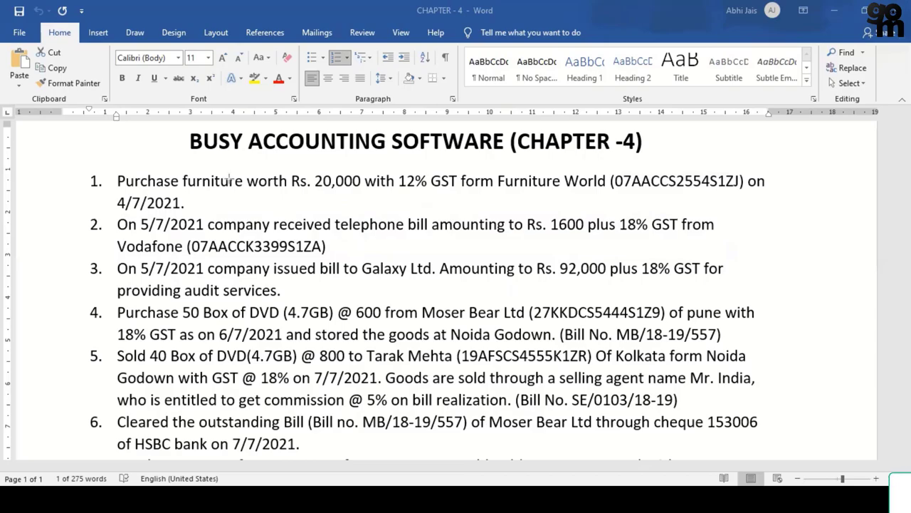
- Switch to Busy and set the new purchase voucher's date to 05-07-2021, voucher number to 2 and purchase type to L/GST-18%
key("alt+Tab")
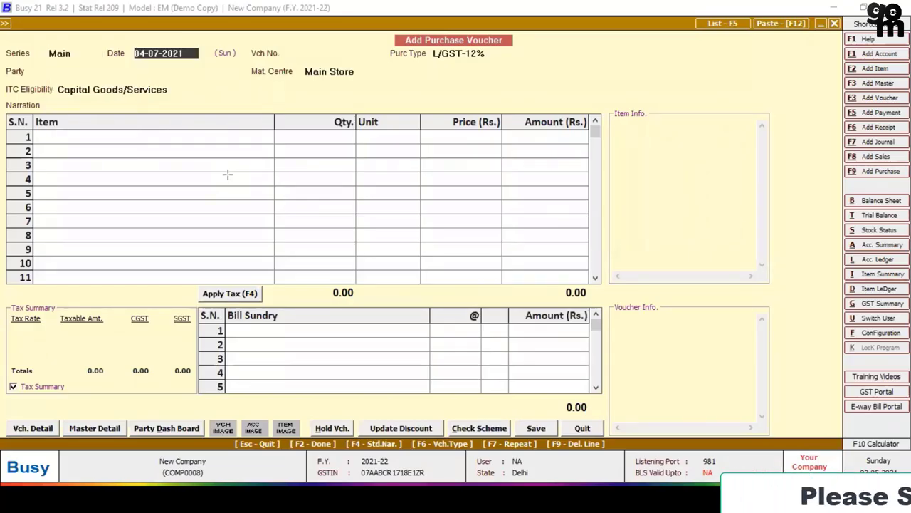
type("05")
key("Return")
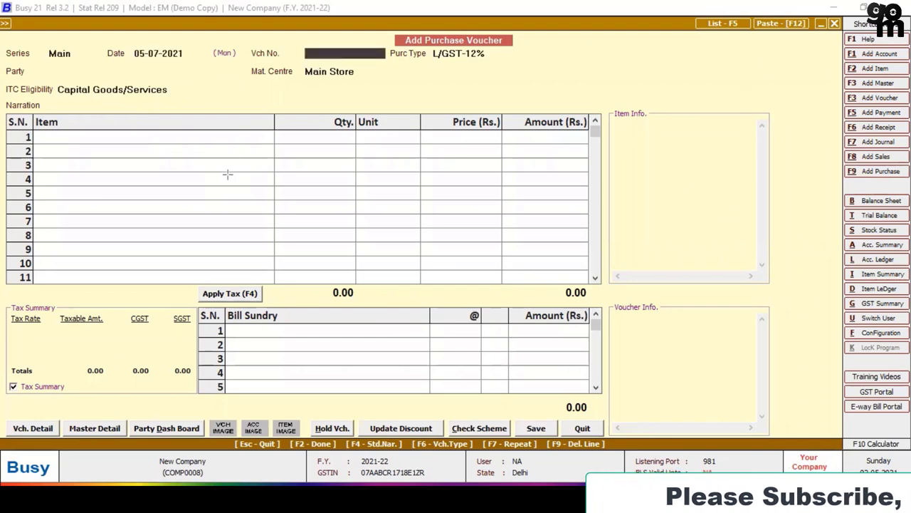
key("Return")
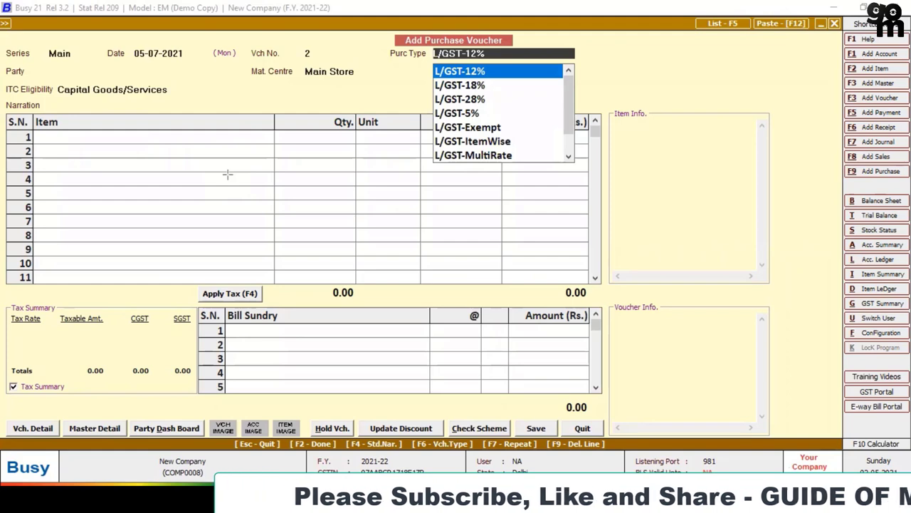
key("alt+Tab")
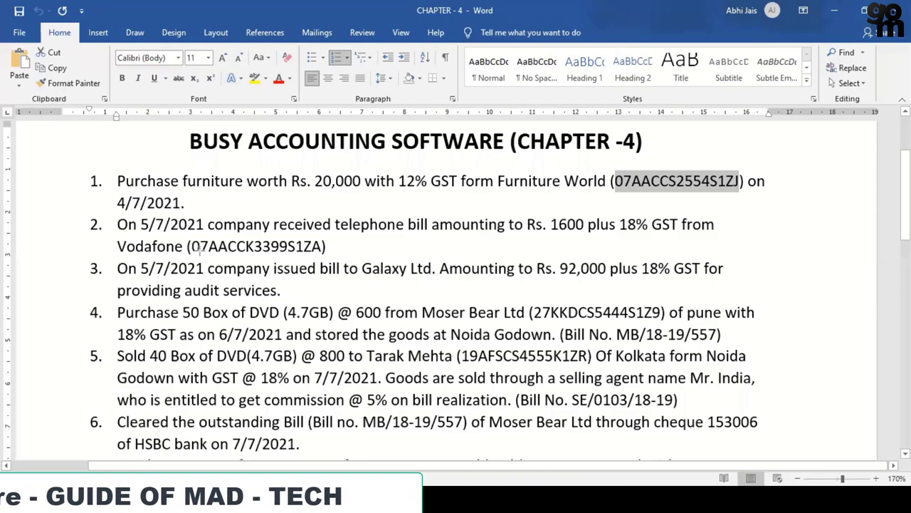
key("alt+Tab")
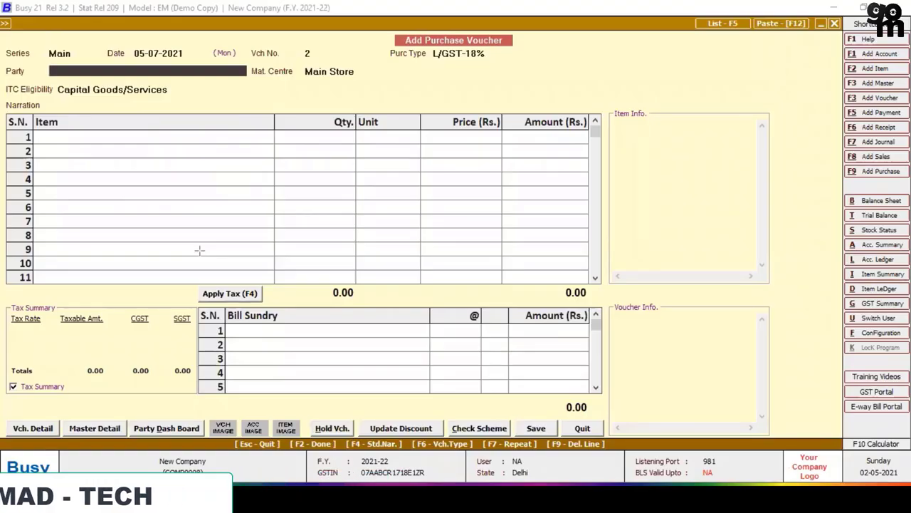
- Start a new account master from the voucher's party field, named Vodafone, with no alias
key("alt+F1")
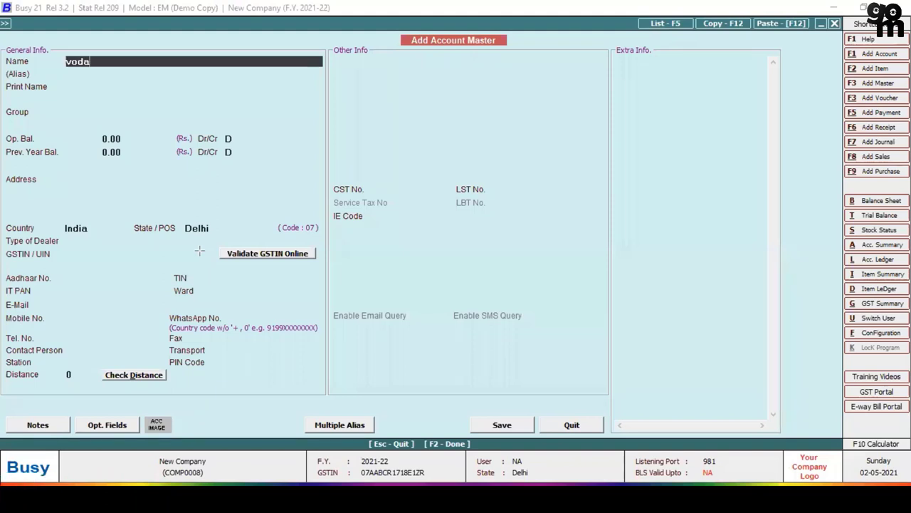
type("vodafone")
key("Return")
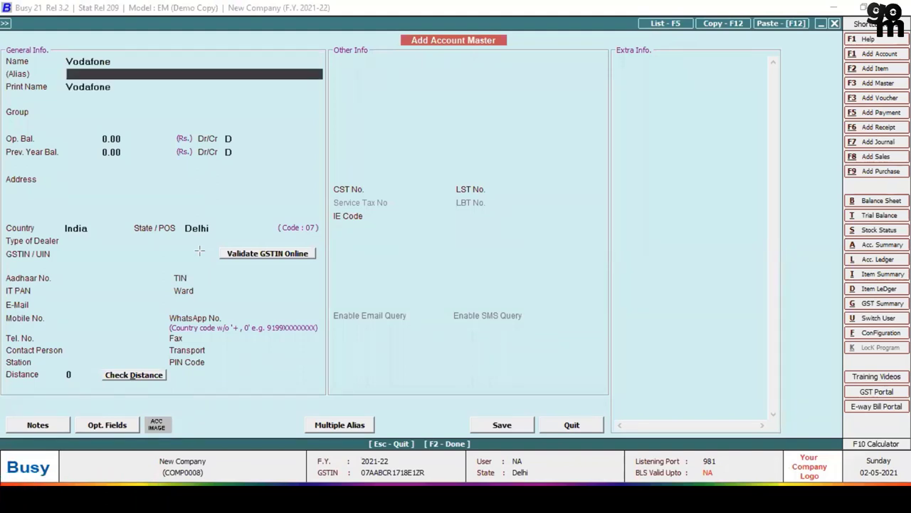
key("Return")
key("Return")
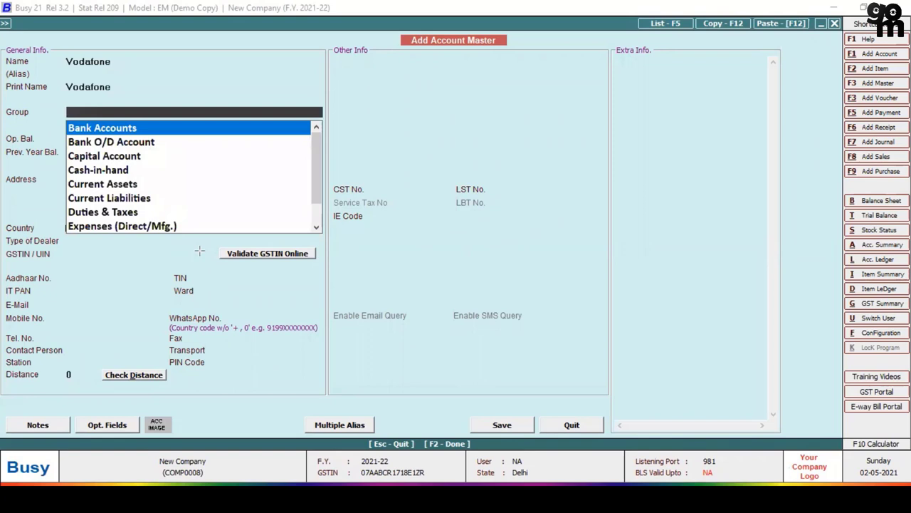
- Assign the Vodafone account to the Sundry Creditors group
type("s")
key("Down")
key("Down")
key("Down")
key("Down")
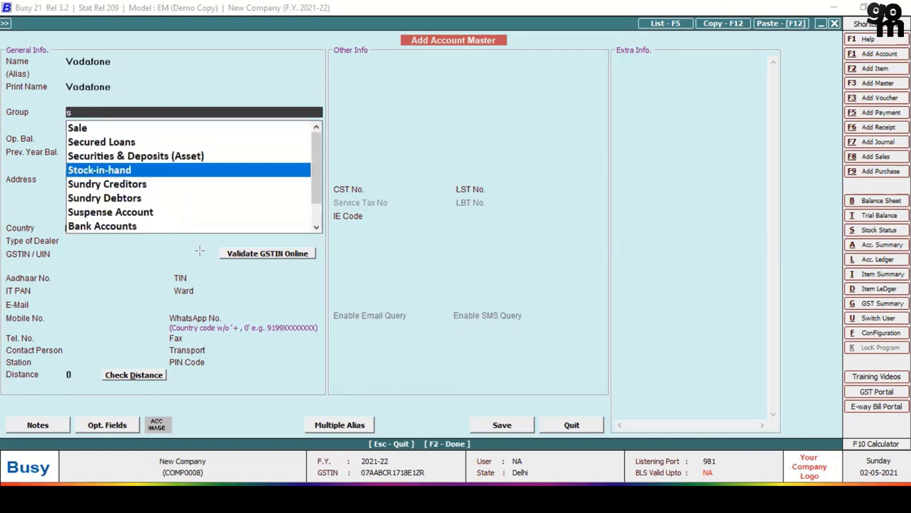
key("Return")
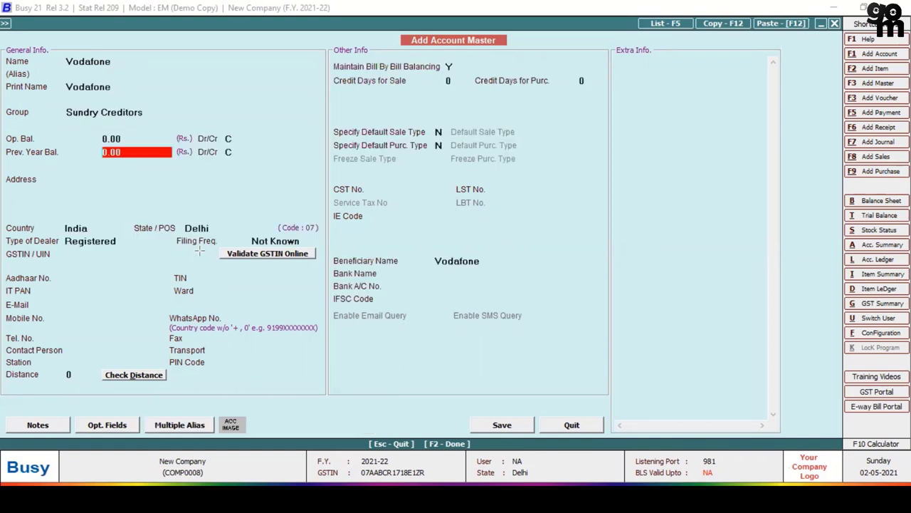
- Keep zero balances, a blank address, India and Delhi, dealer type Registered and filing frequency Not Known for the Vodafone account
key("Return")
key("Return")
key("Return")
key("Return")
key("Return")
key("Return")
key("Return")
key("Return")
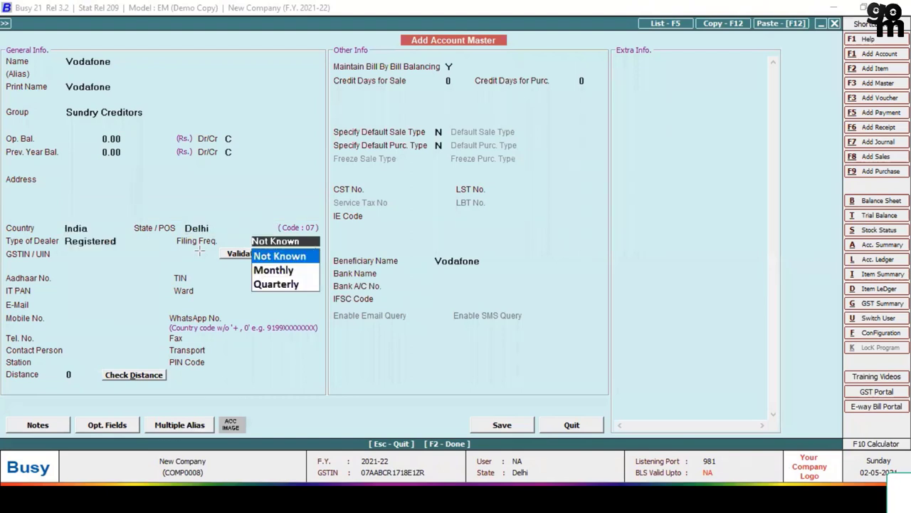
key("Return")
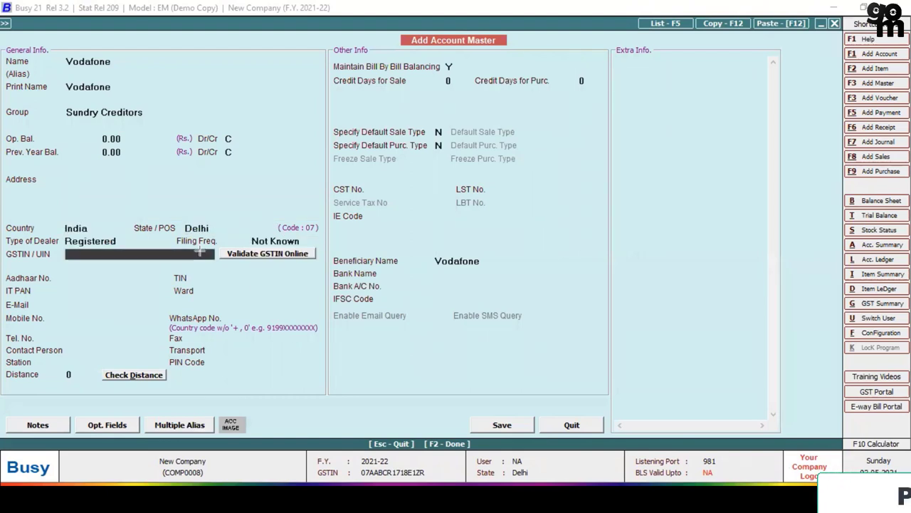
- Copy Vodafone's GSTIN from the second question in the Word document and enter it in the account master's GSTIN field in Busy
key("alt+Tab")
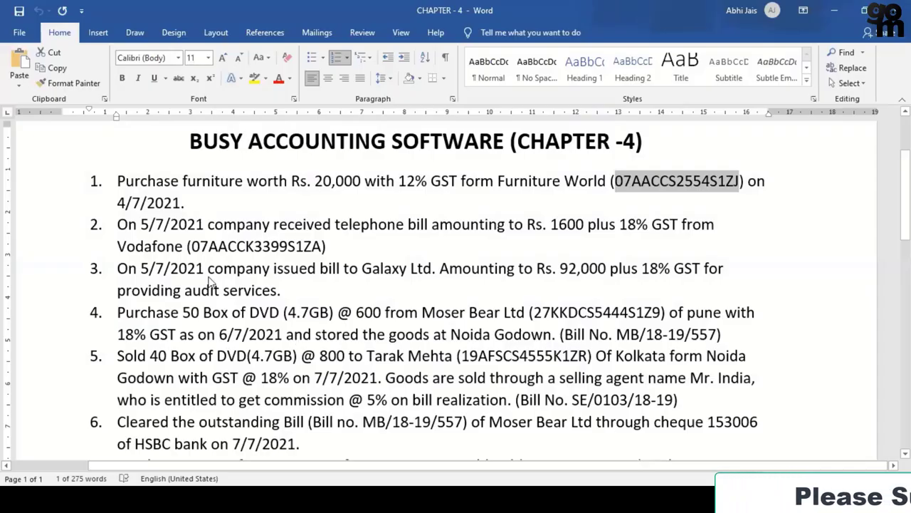
left_click_drag(191, 246, 322, 247)
key("ctrl+c")
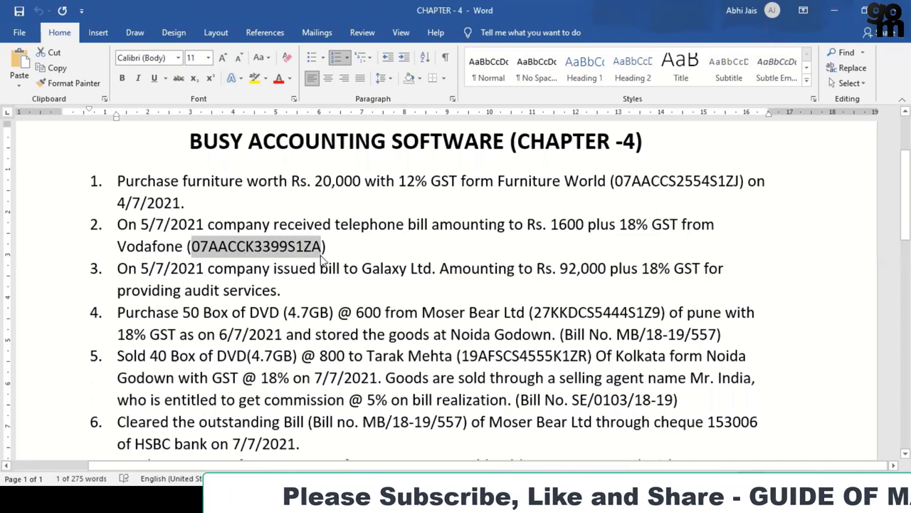
left_click(321, 260)
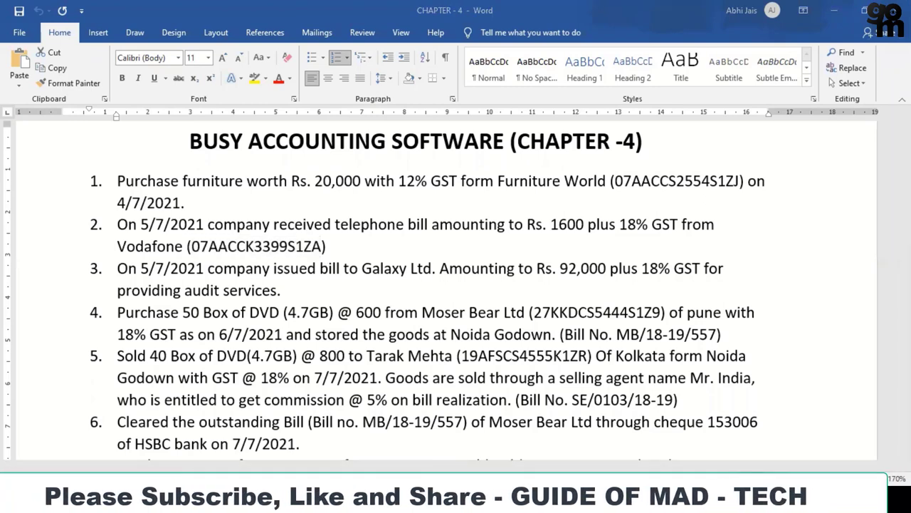
key("alt+Tab")
key("ctrl+v")
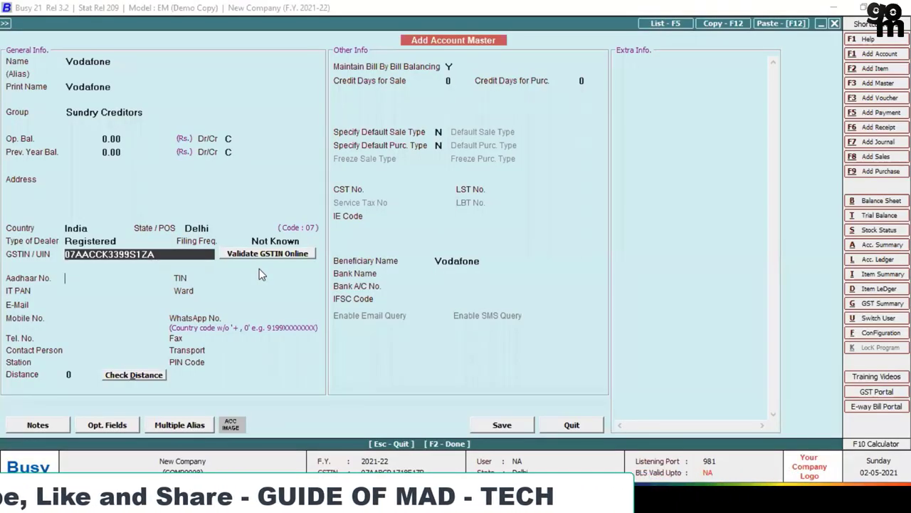
key("Return")
key("Return")
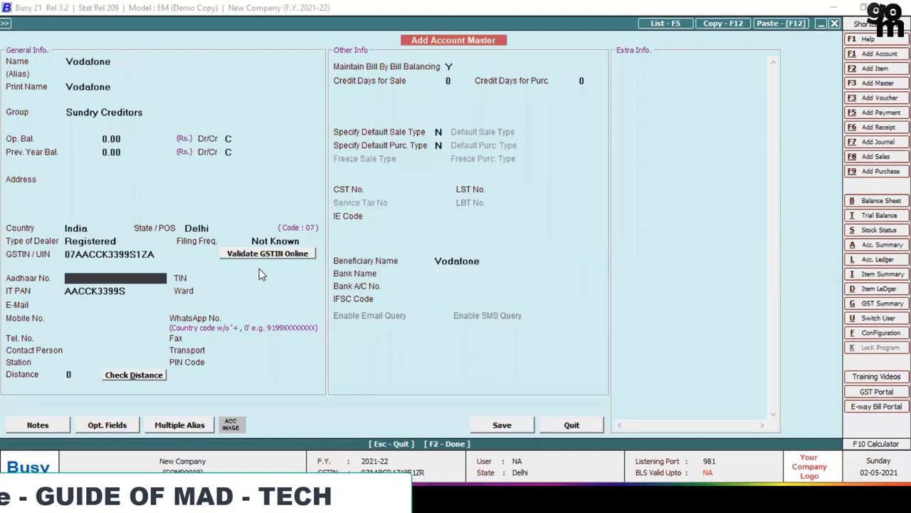
- Save the Vodafone account and accept it as the purchase voucher's party despite the GSTIN warning
key("F2")
key("Return")
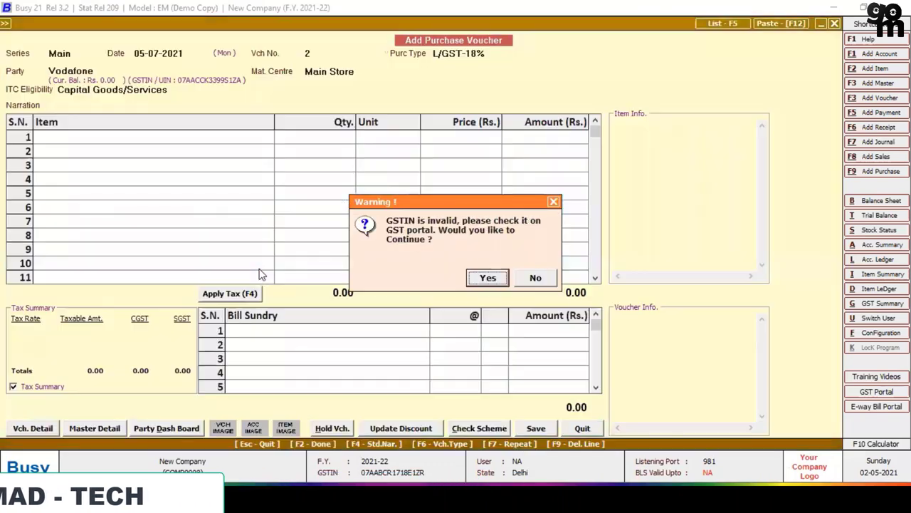
key("Return")
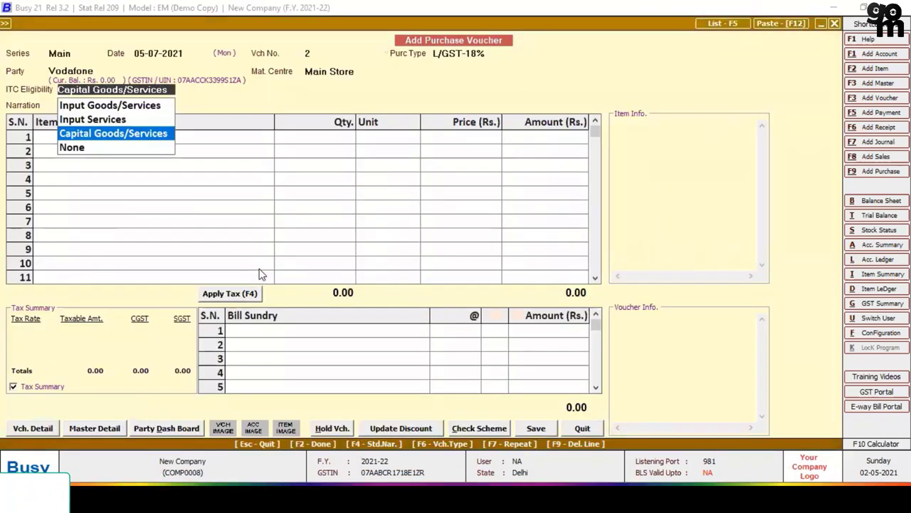
- Set the purchase voucher's ITC eligibility to Input Services and leave the narration blank
key("Up")
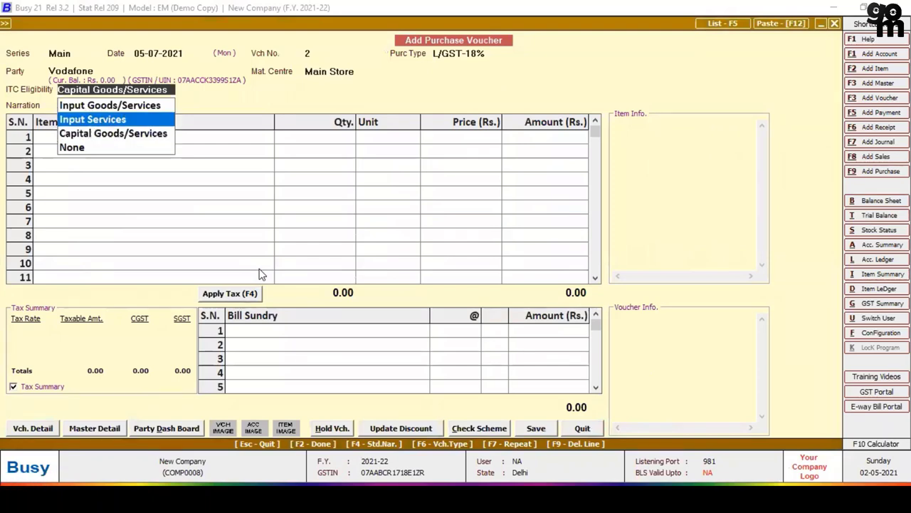
key("Return")
key("Return")
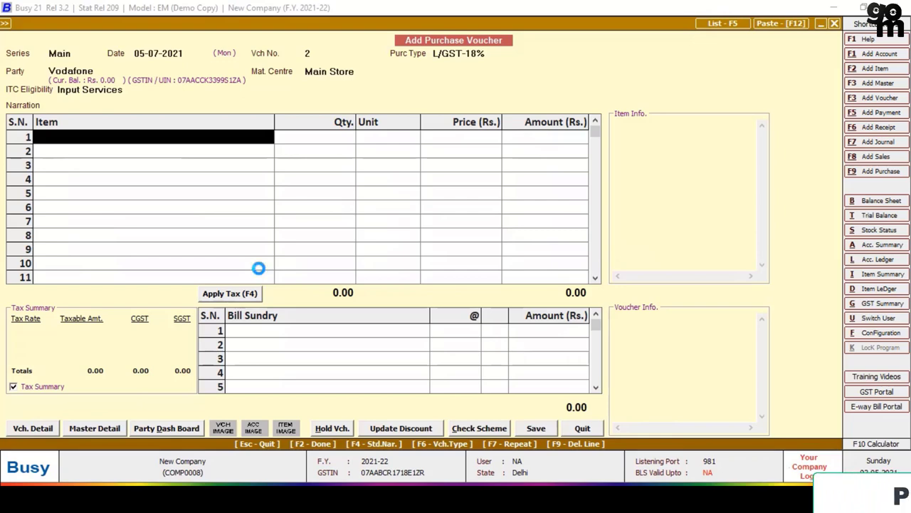
- Begin a new item master named Telephone Bill for the voucher's first line, checking the second question in the Word document
key("alt+F2")
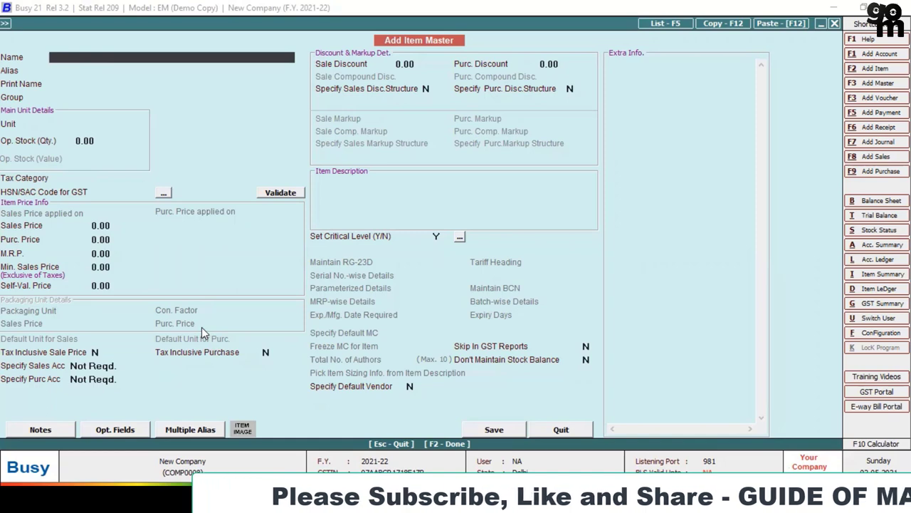
key("alt+Tab")
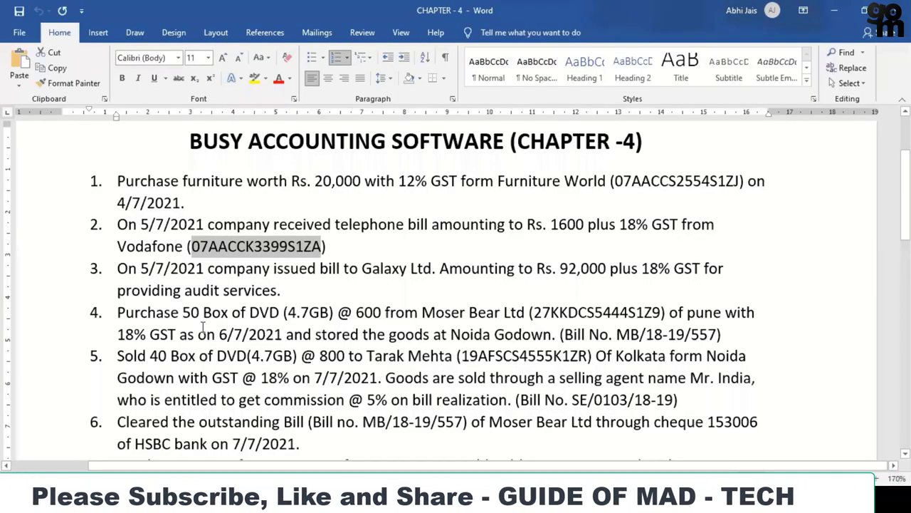
key("alt+Tab")
type("ho")
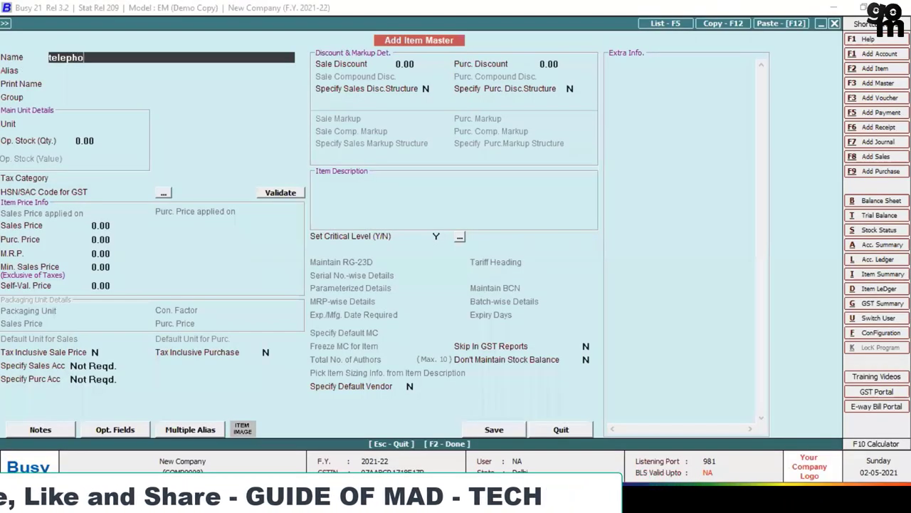
type("ne bil")
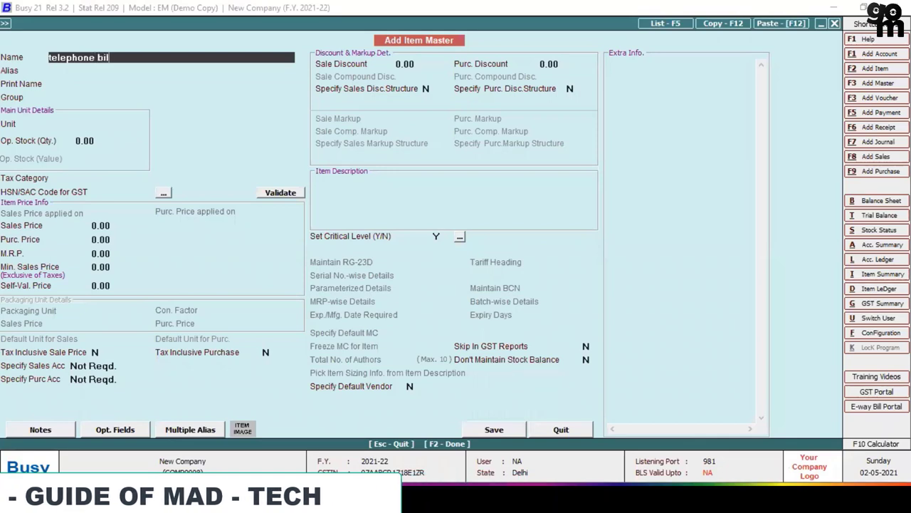
type("l")
key("Return")
key("Return")
key("Return")
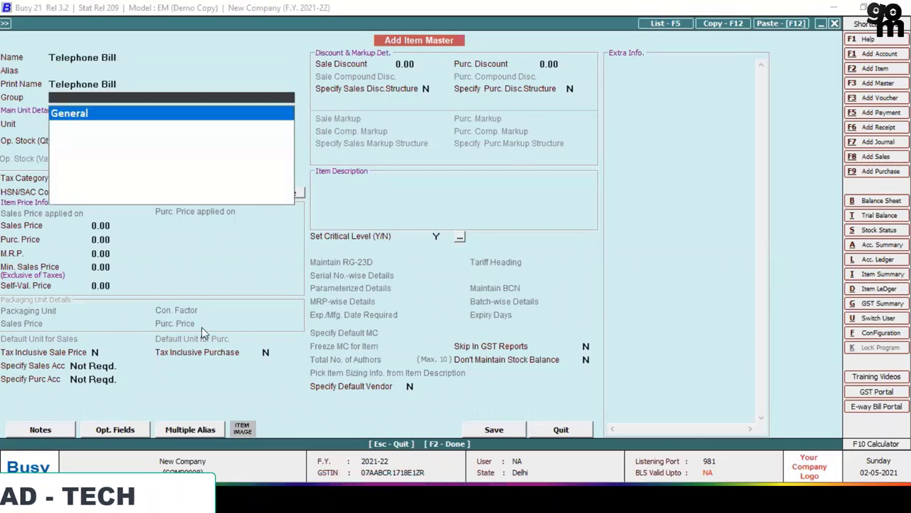
- Put the Telephone Bill item in the General group with unit N.A., zero opening stock, no tax category and zero prices
key("Return")
type("n")
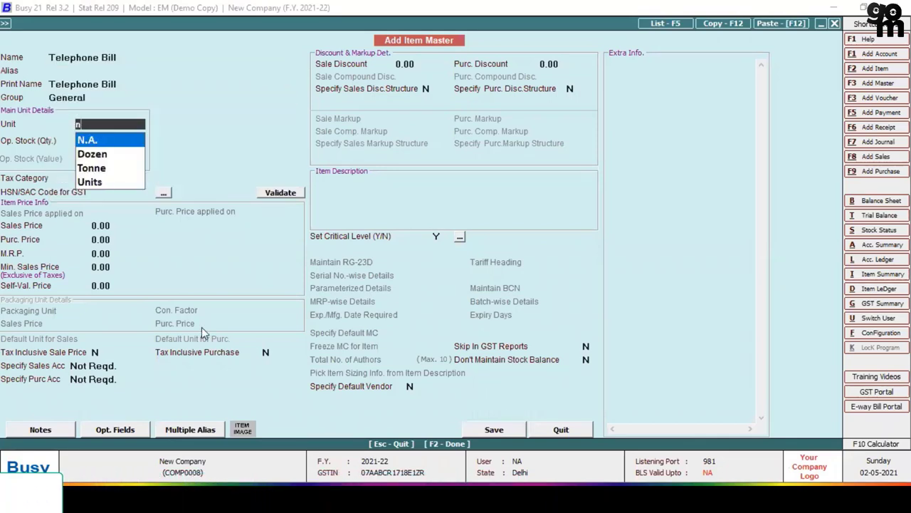
key("Return")
key("Return")
key("Return")
key("Return")
key("Return")
key("Return")
key("Return")
key("Return")
key("Return")
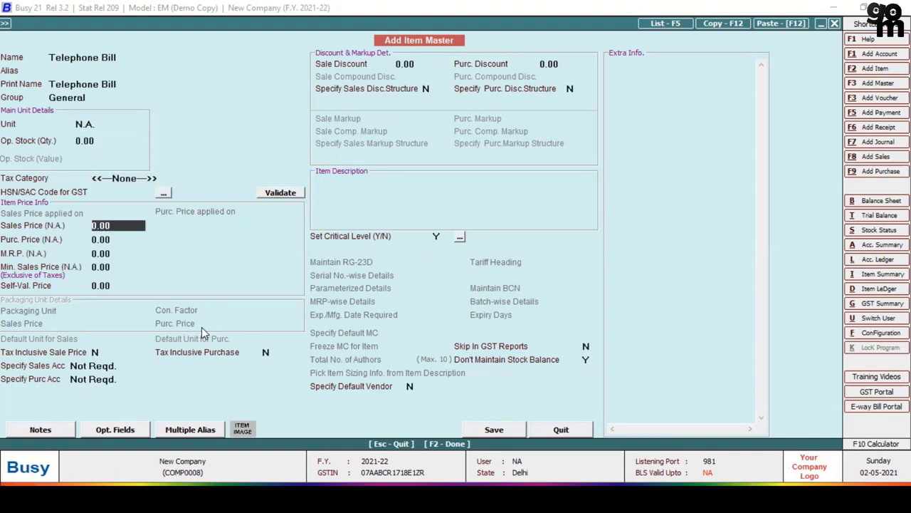
key("Return")
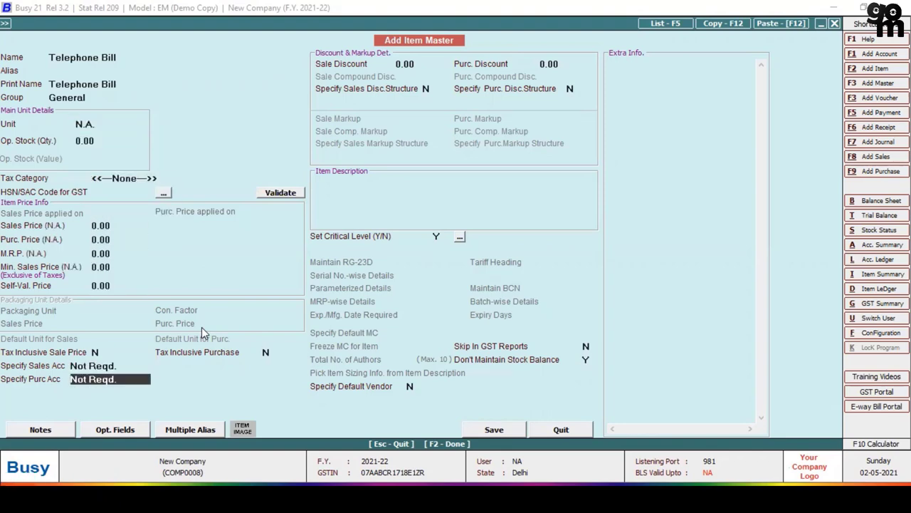
- Choose to specify the item's purchase account and begin a new account named Telephone Bill for it
key("Down")
key("Return")
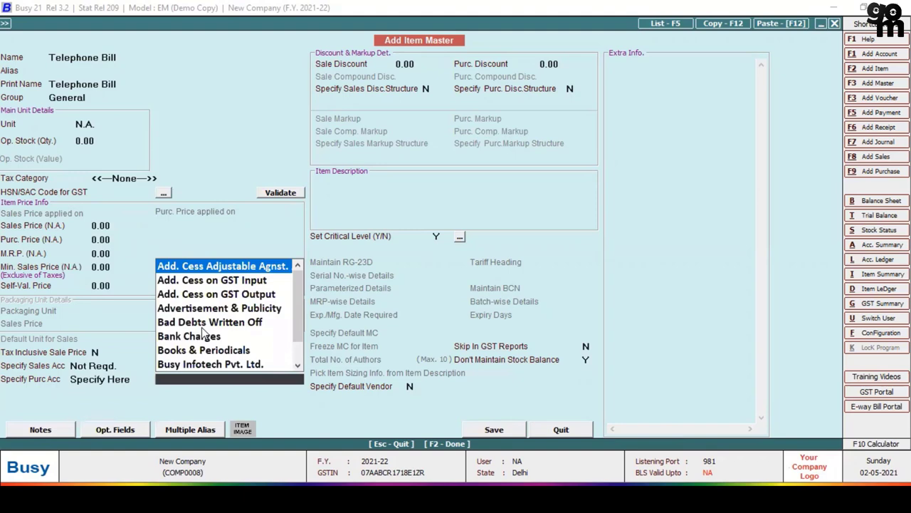
left_click(202, 326)
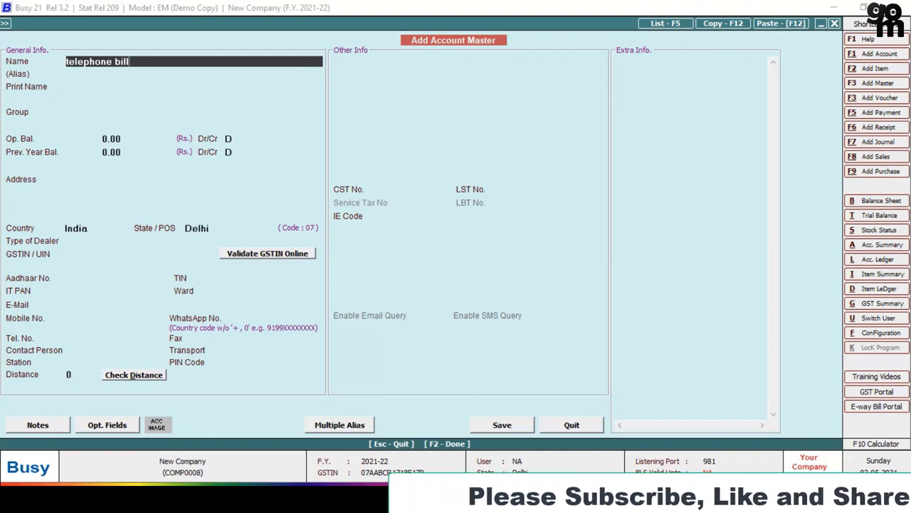
key("Return")
key("Return")
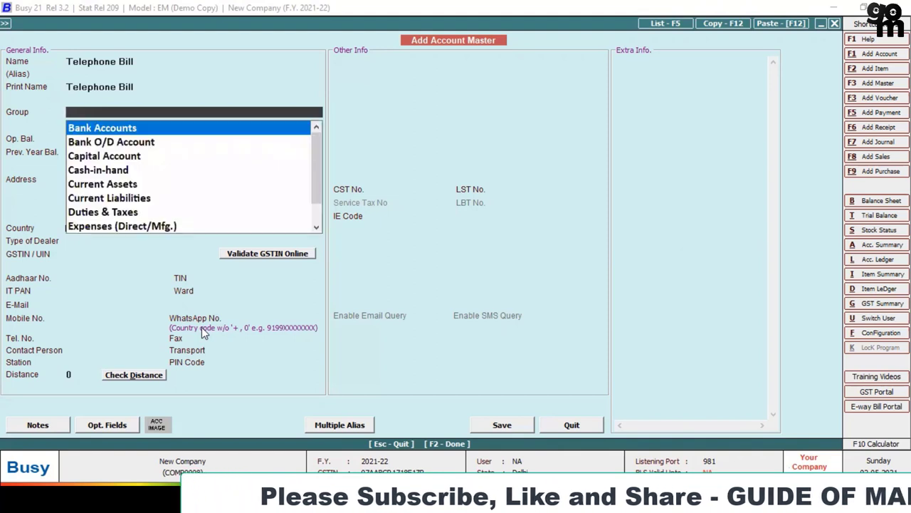
- Assign the Telephone Bill account to the Expenses (Indirect/Admn.) group
type("in")
key("Down")
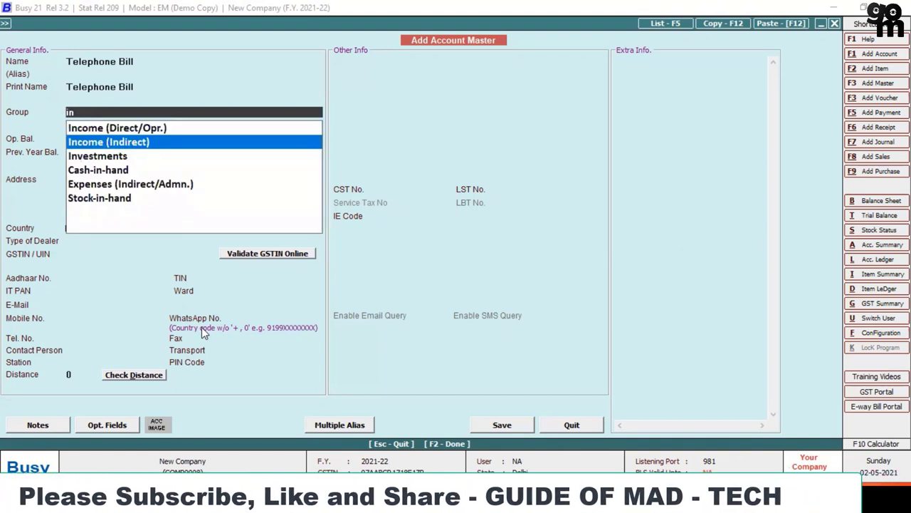
key("Up")
key("Down")
key("Down")
key("Down")
key("Down")
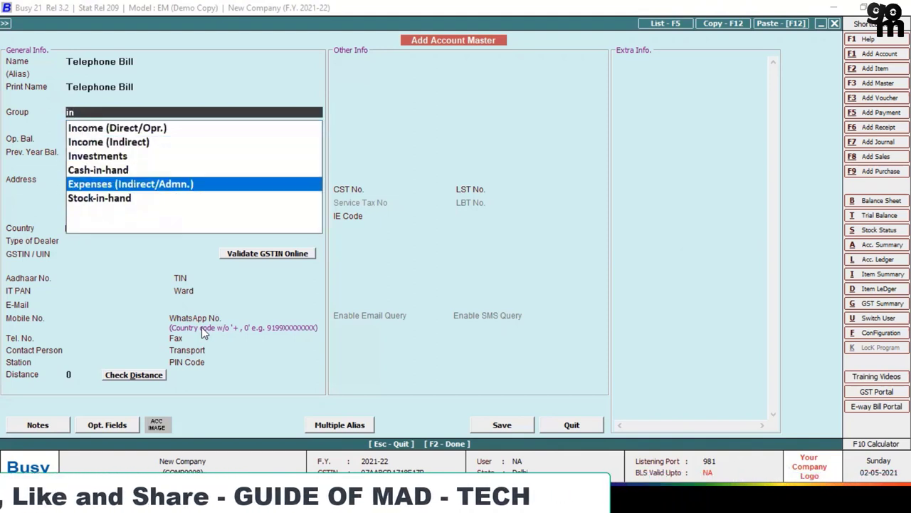
key("Return")
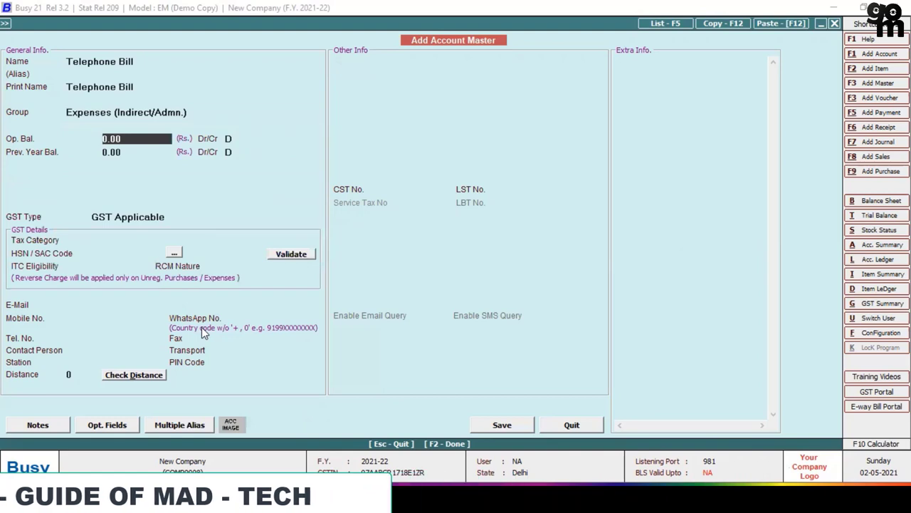
- Save the Telephone Bill account and item master, and put the item on the purchase voucher's first line
key("F2")
key("Return")
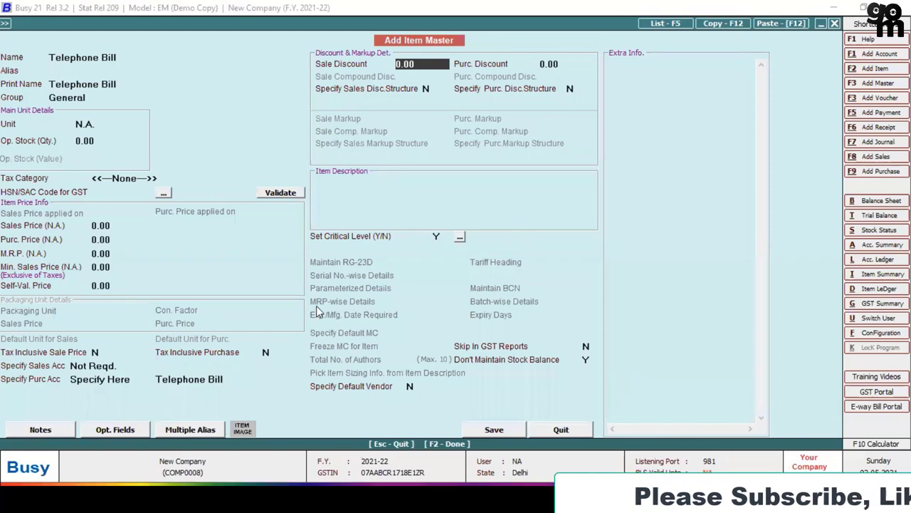
key("F2")
key("Return")
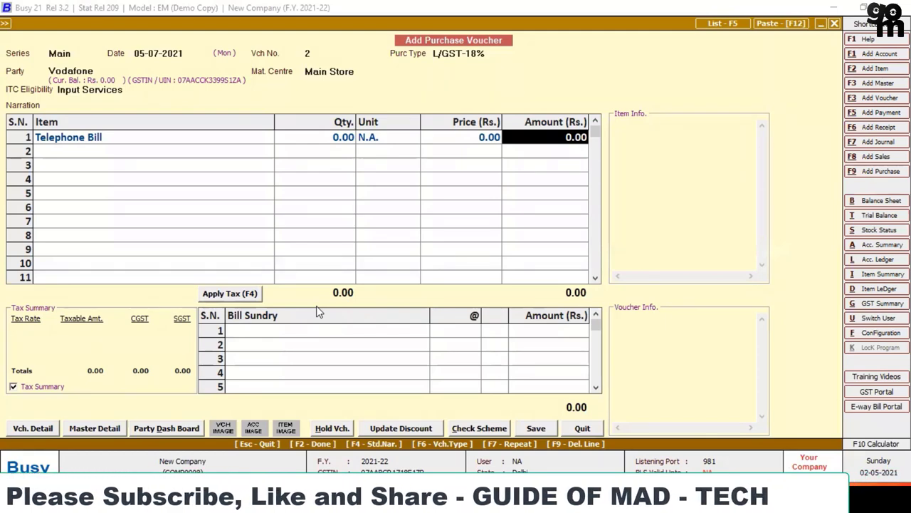
- Enter 1600 as the Telephone Bill amount, per the second question in the Word document, and apply the GST to the voucher
key("alt+Tab")
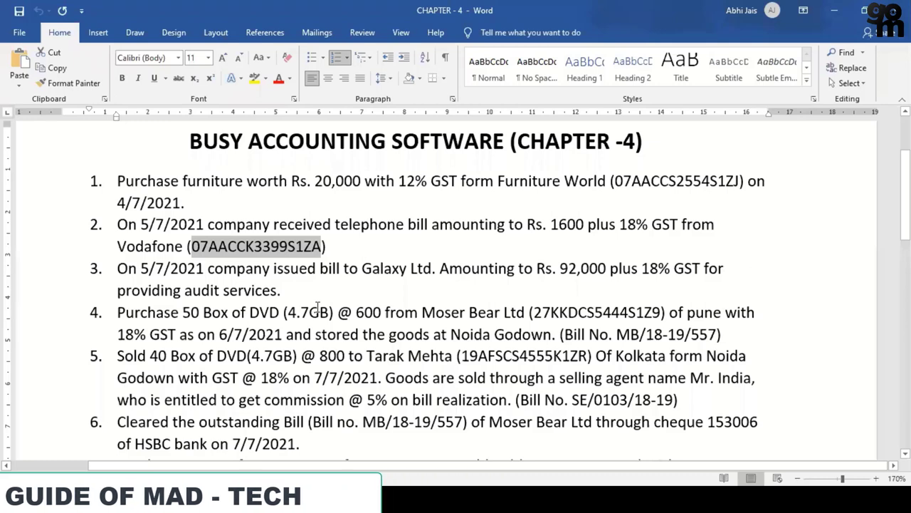
key("Right")
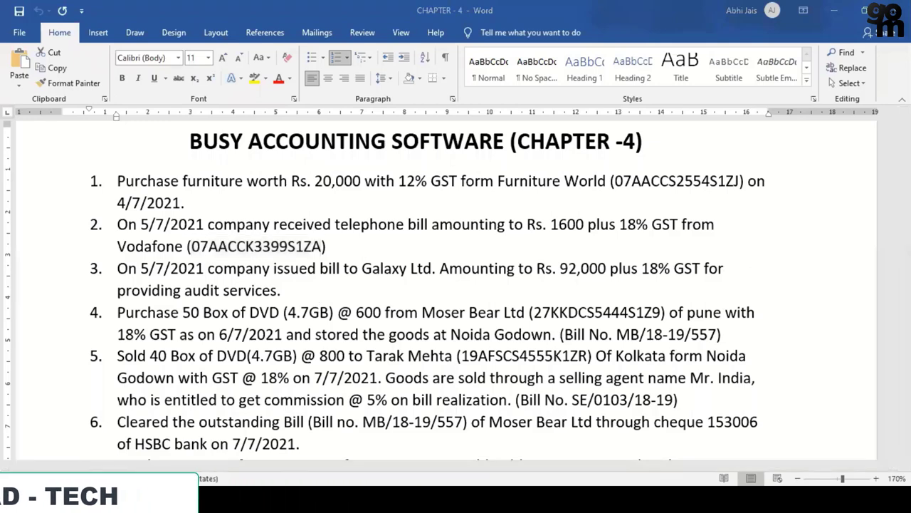
key("alt+Tab")
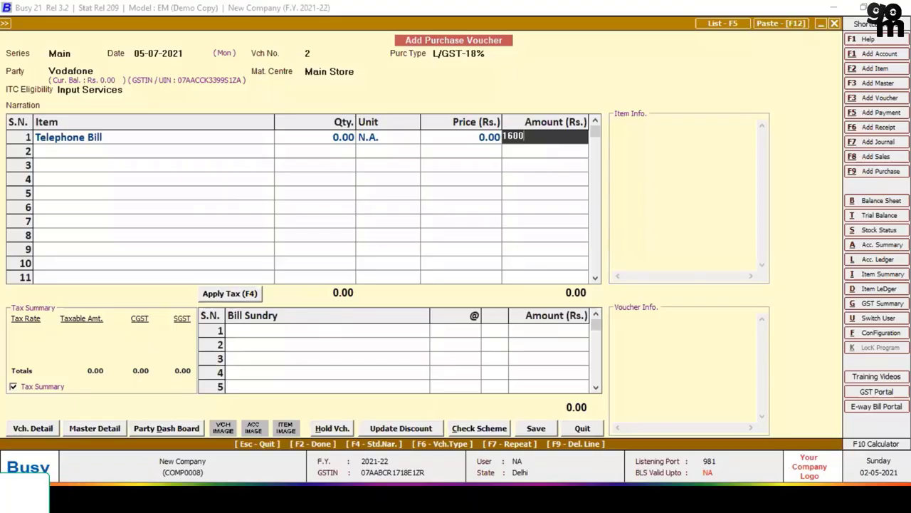
key("Return")
key("Return")
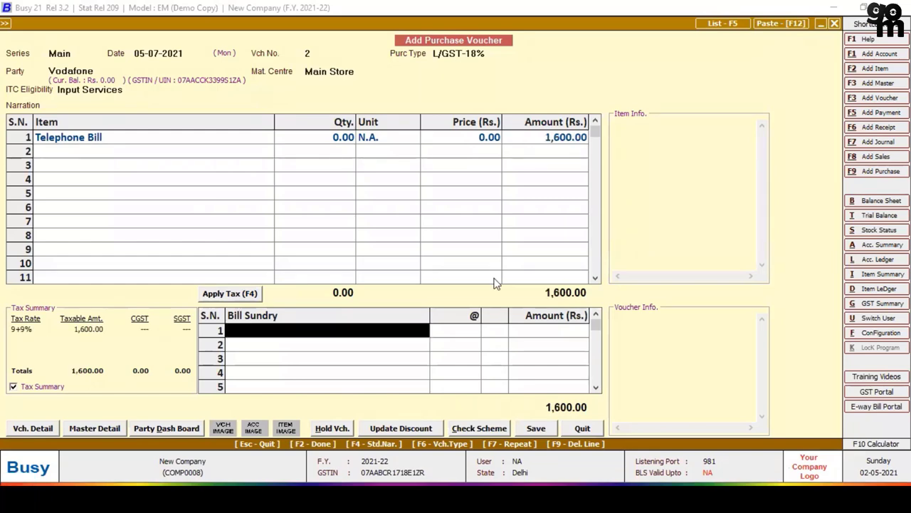
key("F4")
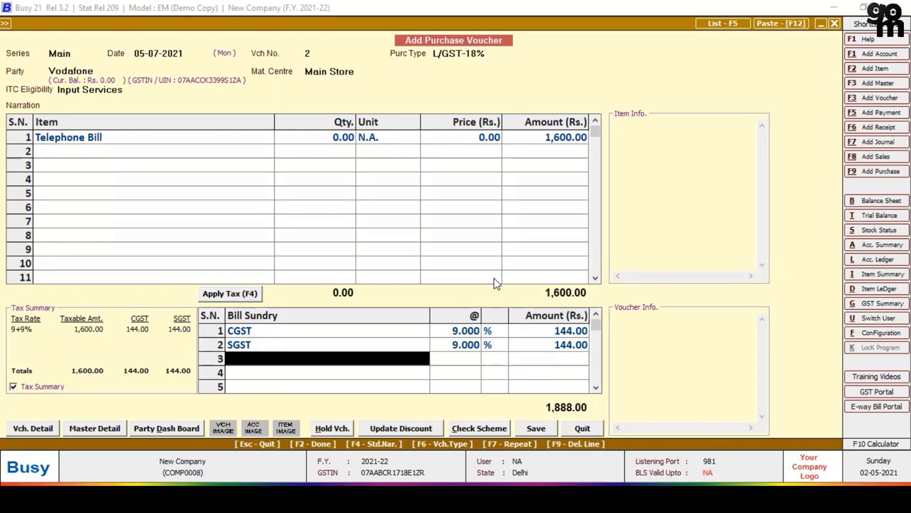
- Save the Vodafone purchase voucher, continuing past the GSTIN check and keeping New Ref. 2 in the bill-by-bill adjustment
key("Return")
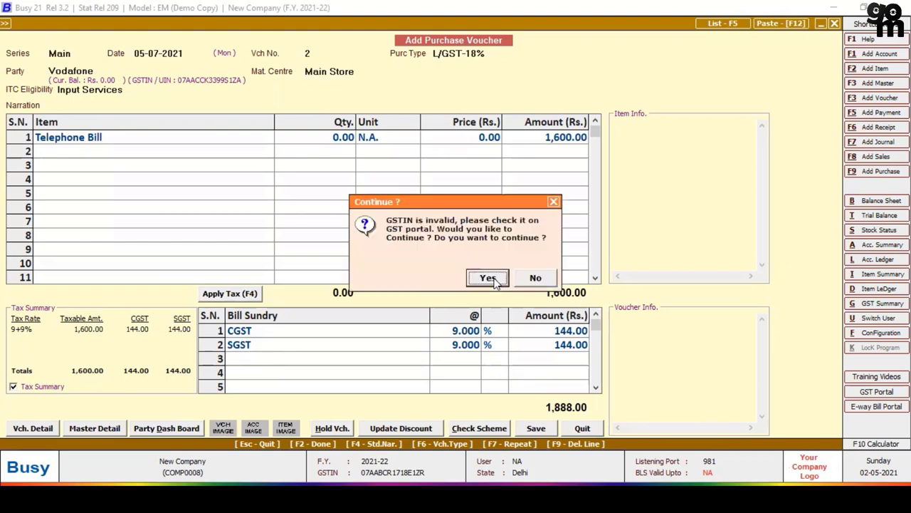
left_click(488, 278)
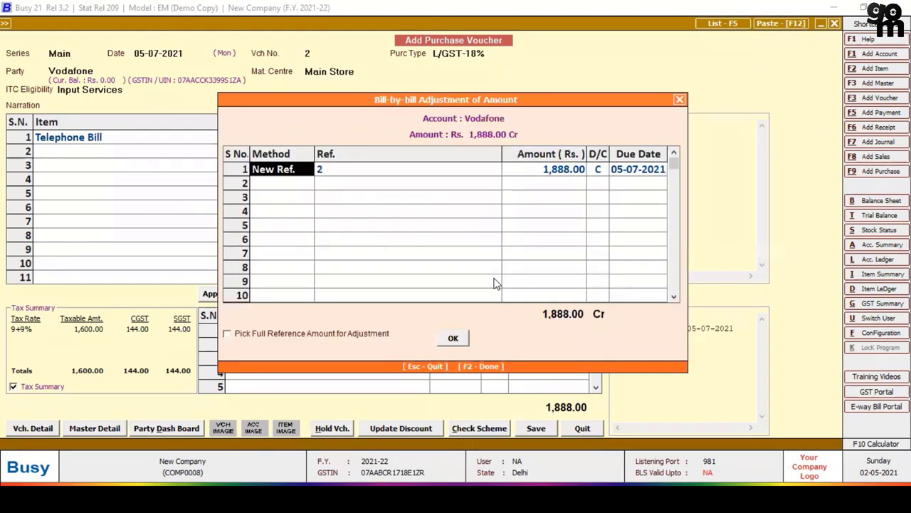
key("Return")
key("Return")
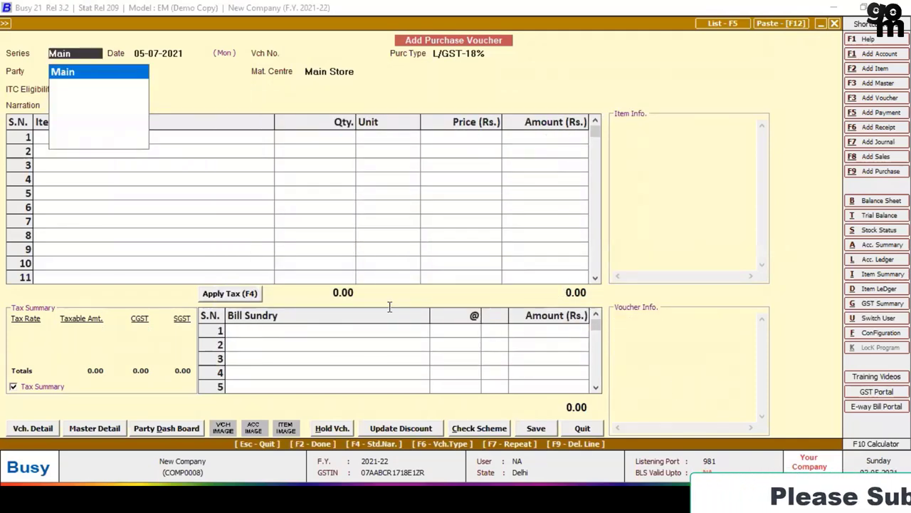
- Read the third question, the Galaxy Ltd. audit services bill, in the Word document
key("alt+Tab")
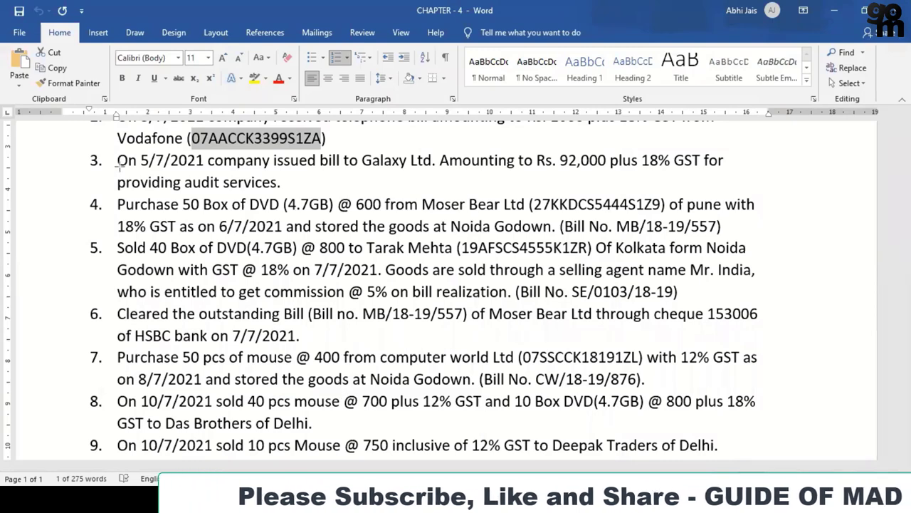
mouse_move(116, 155)
left_mouse_down()
mouse_move(286, 191)
mouse_move(727, 191)
left_mouse_up()
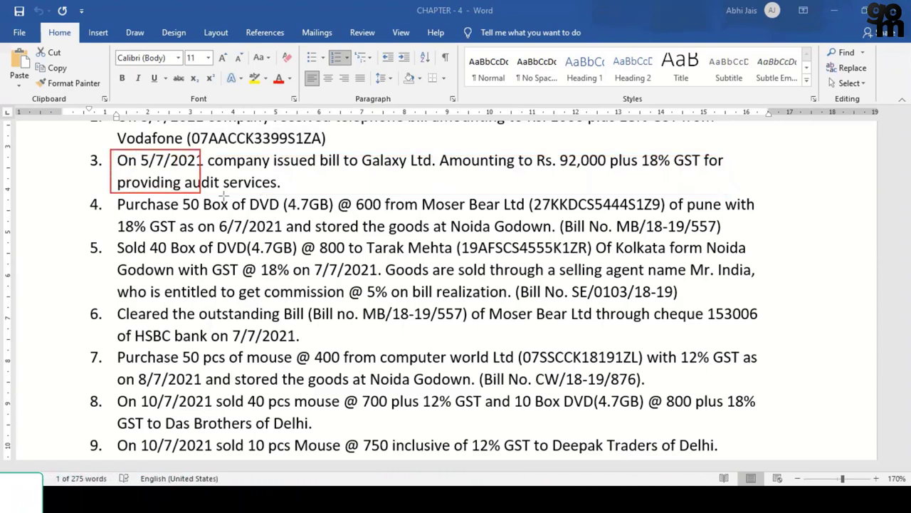
left_click_drag(315, 195, 734, 194)
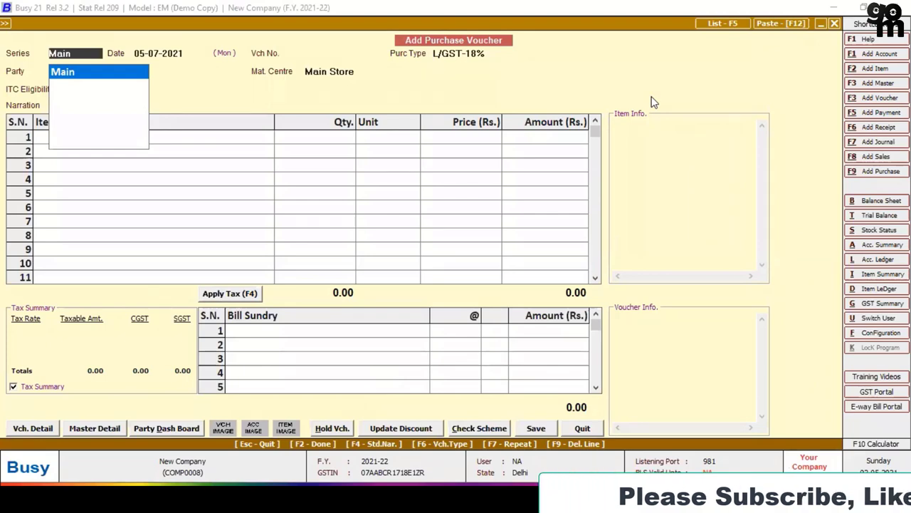
- Switch the voucher type in Busy from Purchase to Sales and keep the Main series
key("F6")
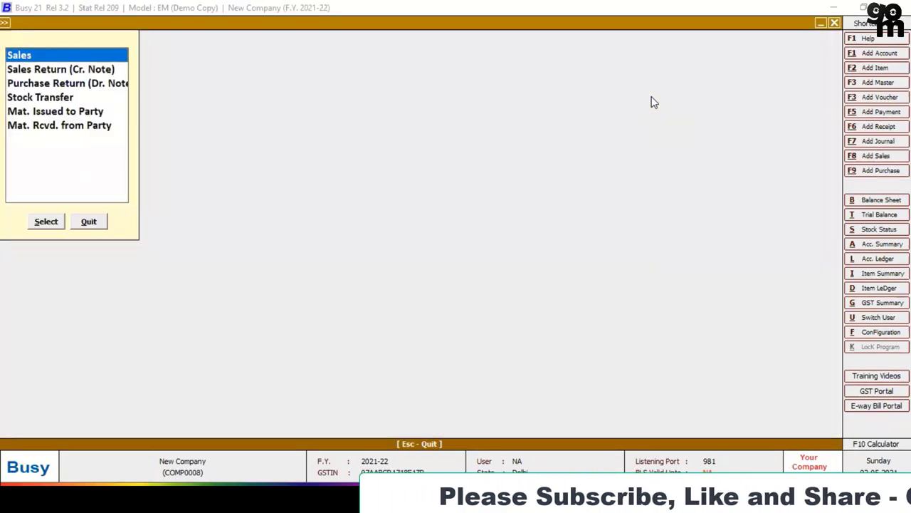
key("Return")
key("Return")
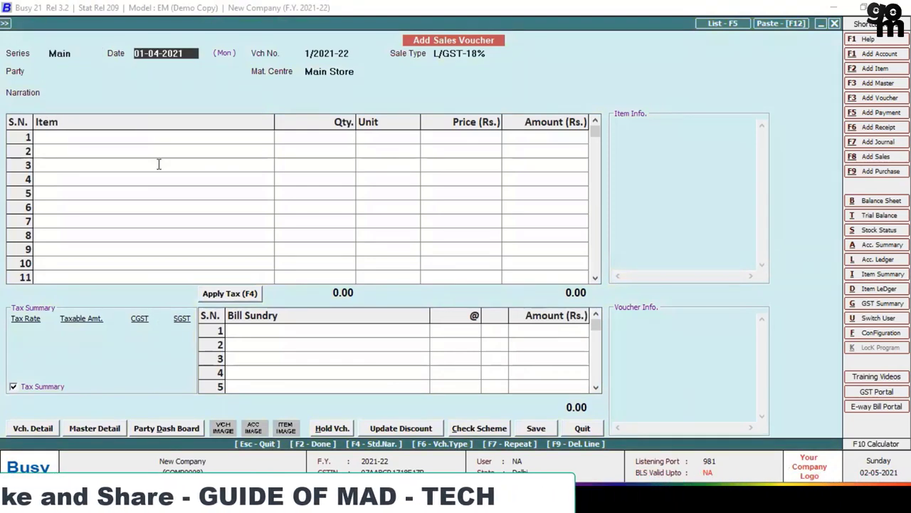
- Date the sales voucher 05-07-2021, per the third question in the Word document, and keep the L/GST-18% sale type
key("alt+Tab")
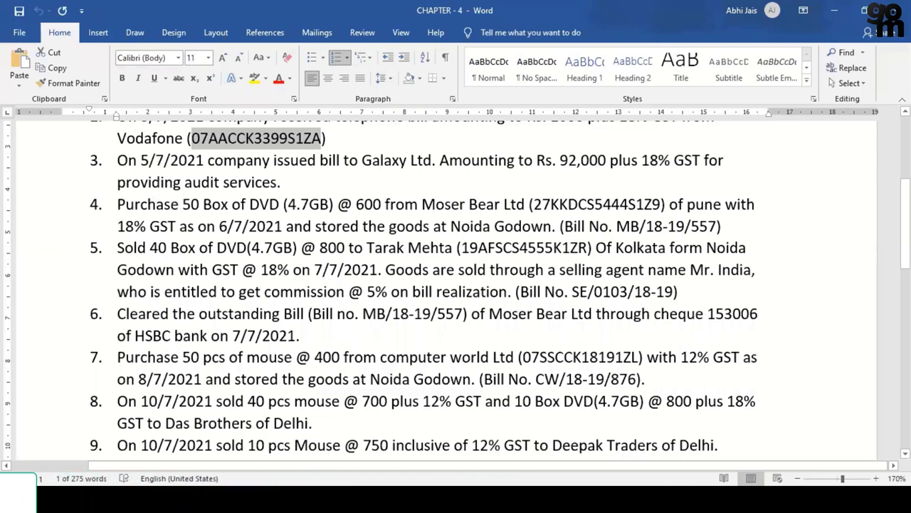
key("alt+Tab")
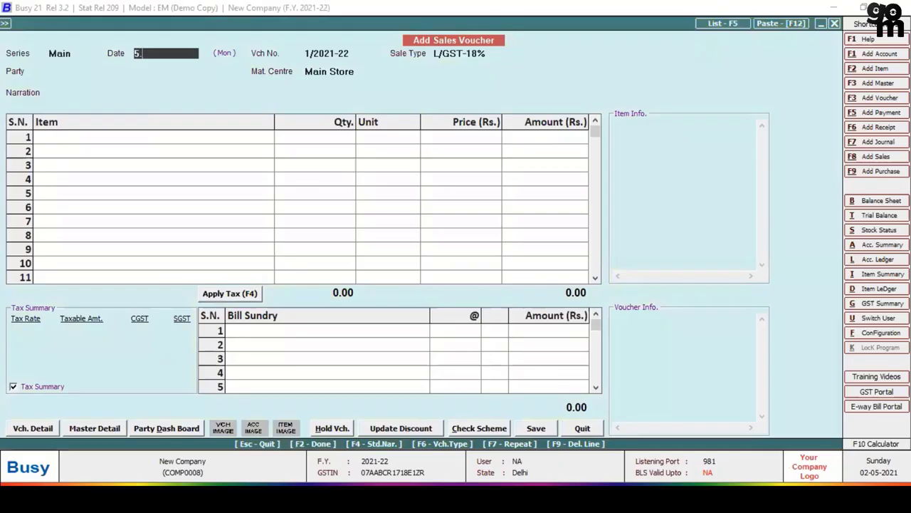
type("5.7")
key("Return")
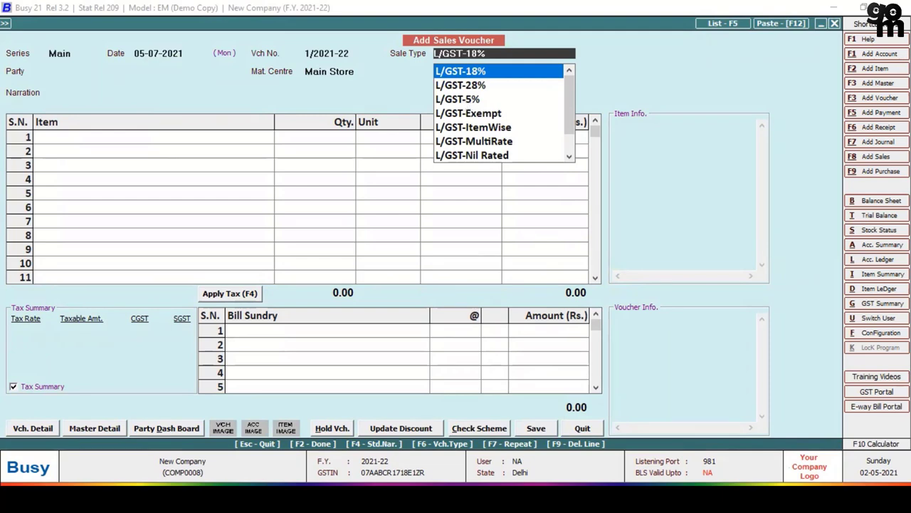
key("alt+Tab")
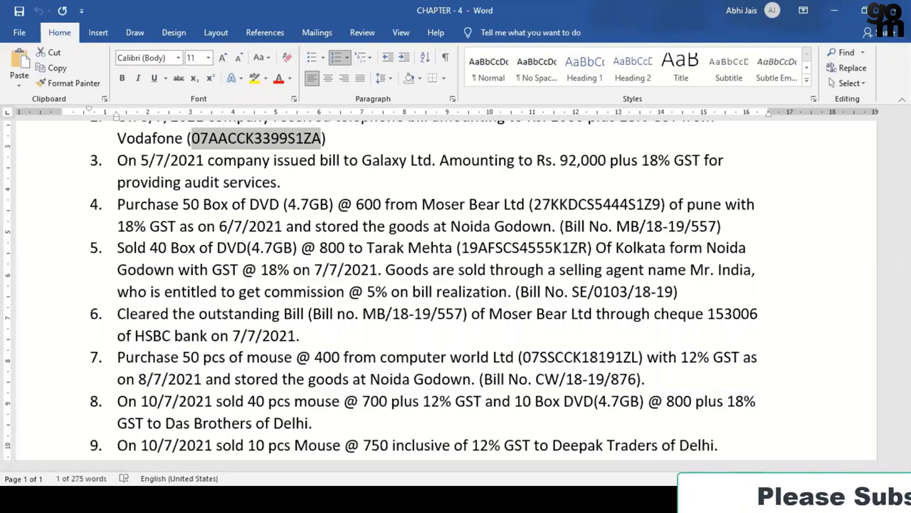
key("alt+Tab")
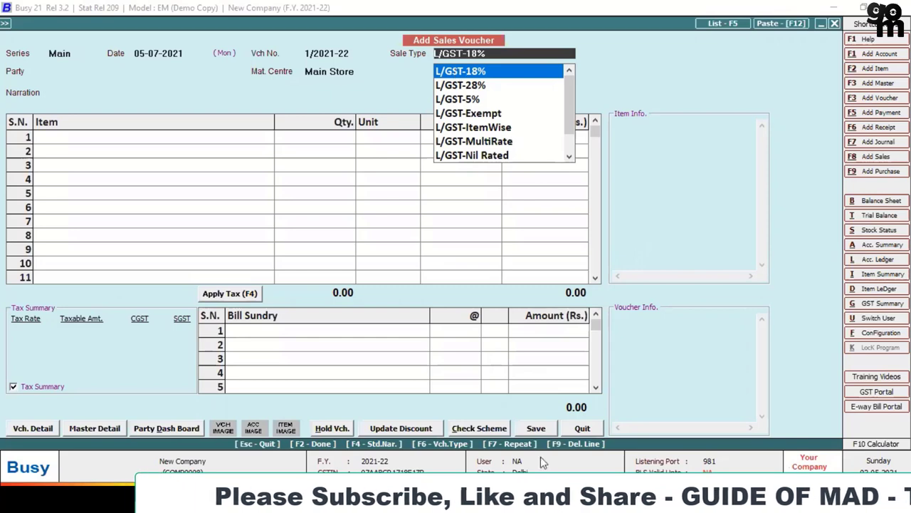
key("alt+Tab")
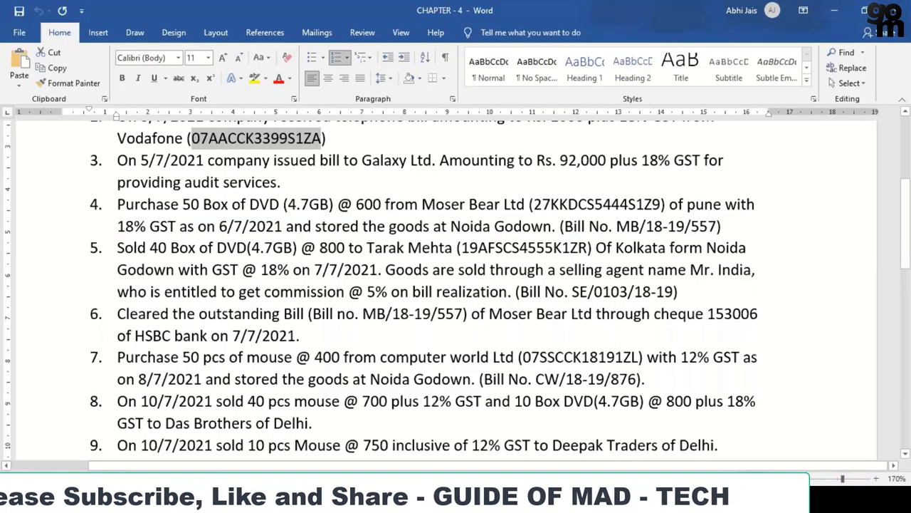
key("alt+Tab")
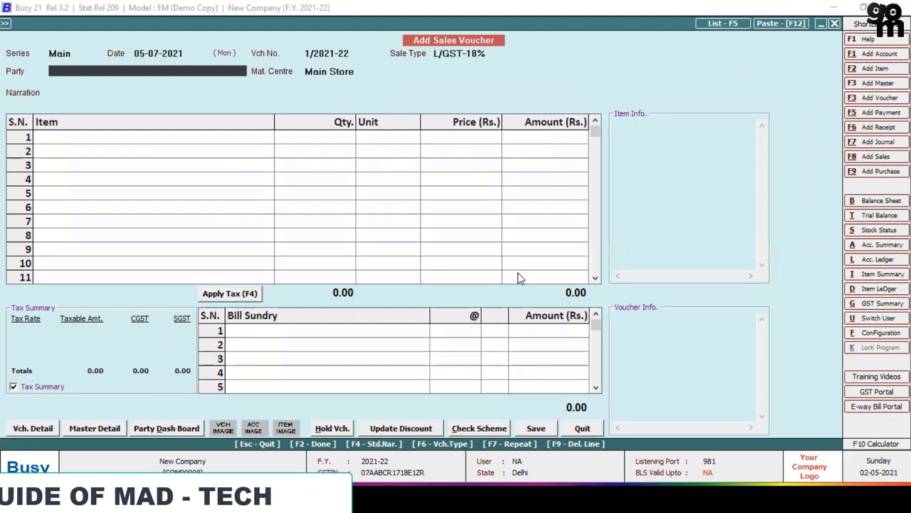
- Start a new party account for the sales voucher in Busy and name it Galaxy Ltd, as given in the Word document
key("alt+c")
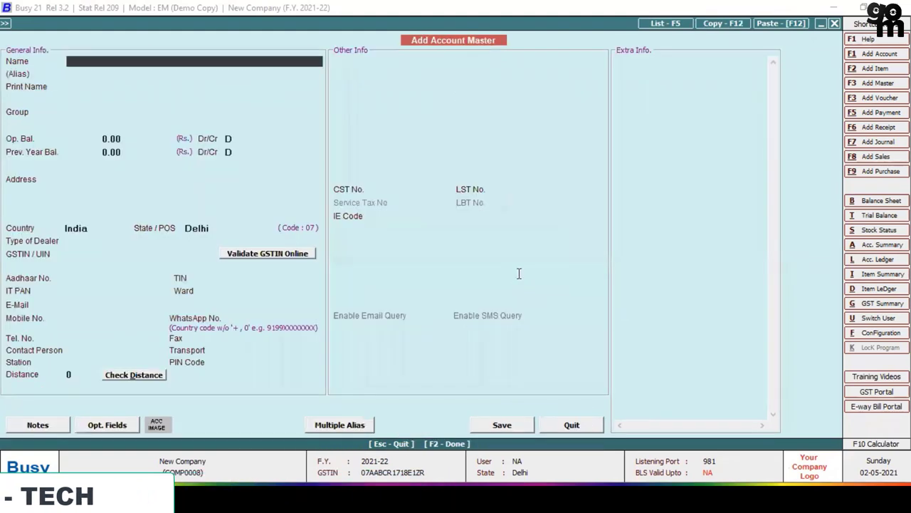
key("alt+Tab")
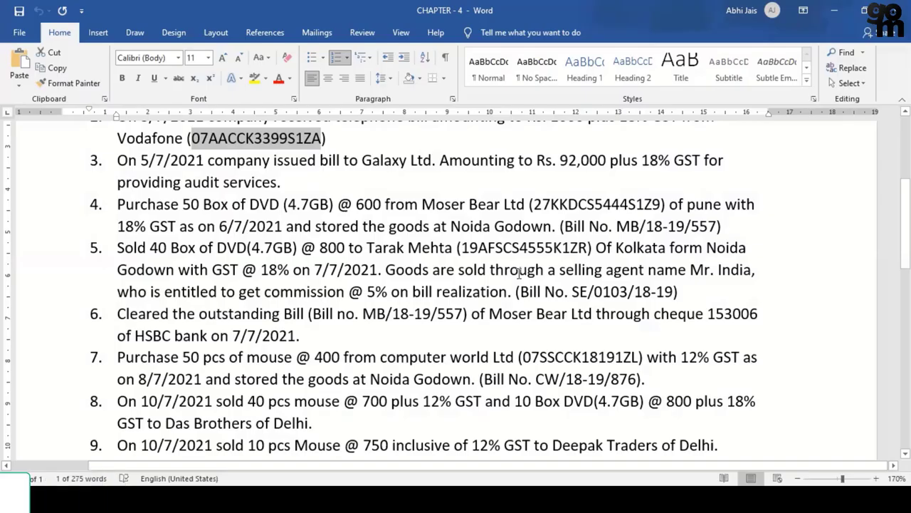
key("alt+Tab")
type("gala")
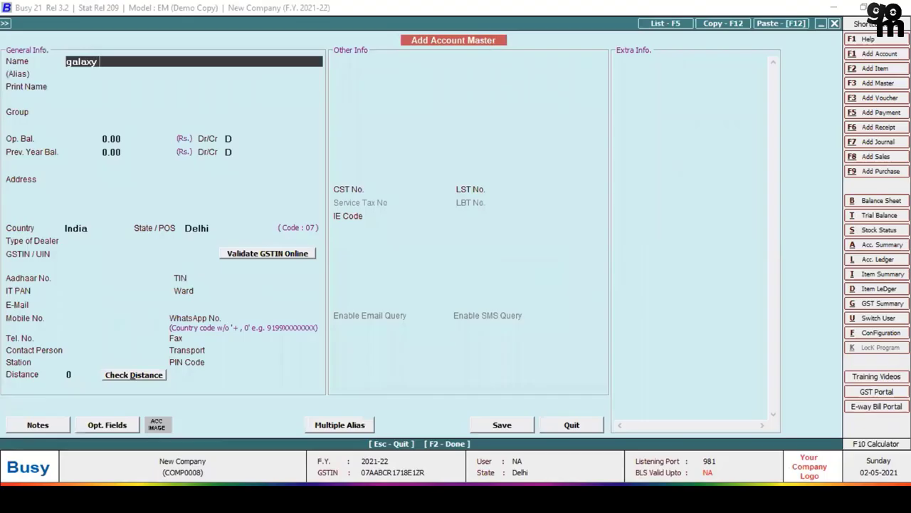
type("xy ltd")
key("Return")
key("Return")
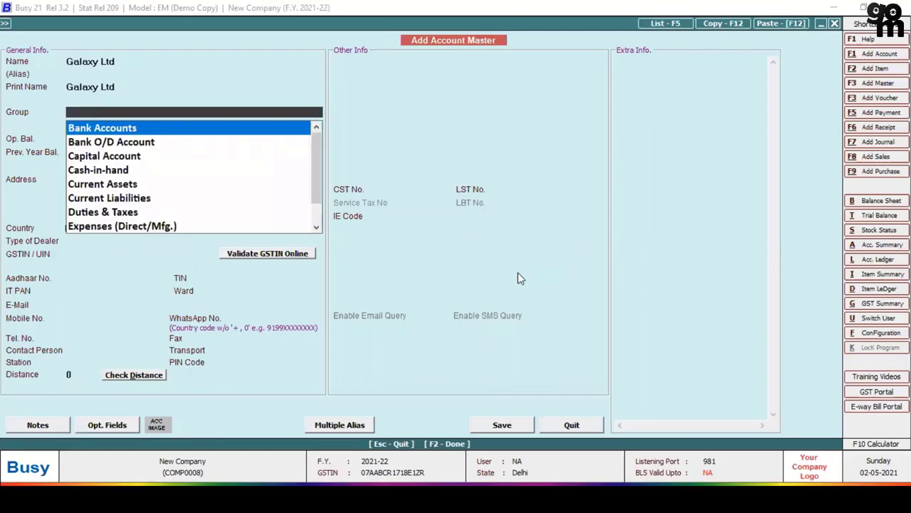
- Assign the Galaxy Ltd account to the Sundry Debtors group
type("s")
key("Down")
key("Down")
key("Down")
key("Down")
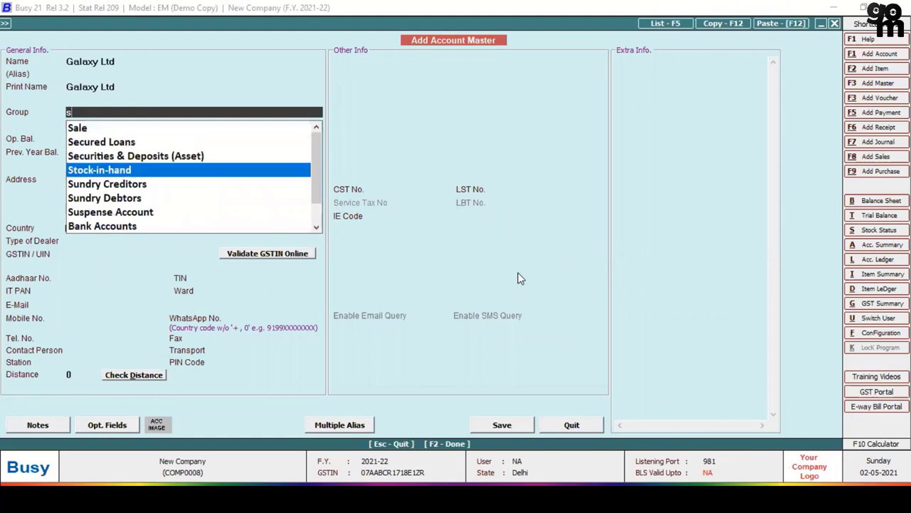
key("Down")
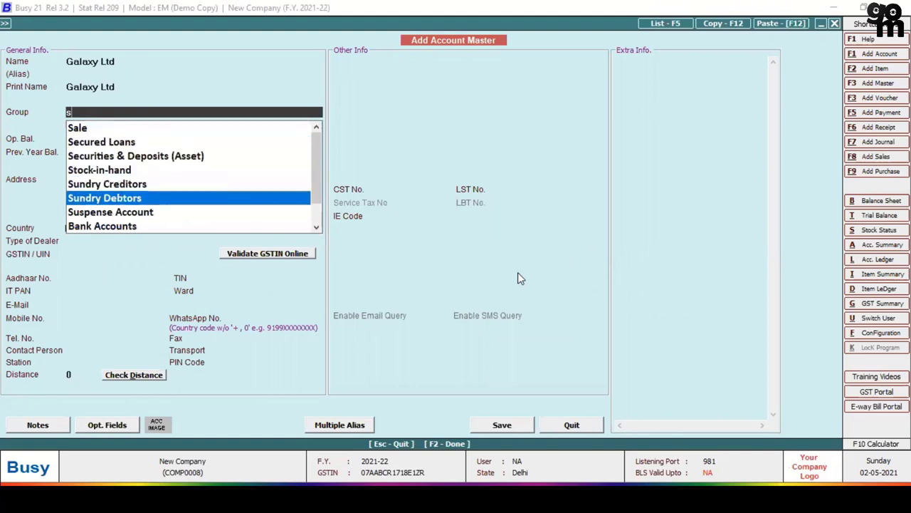
key("Return")
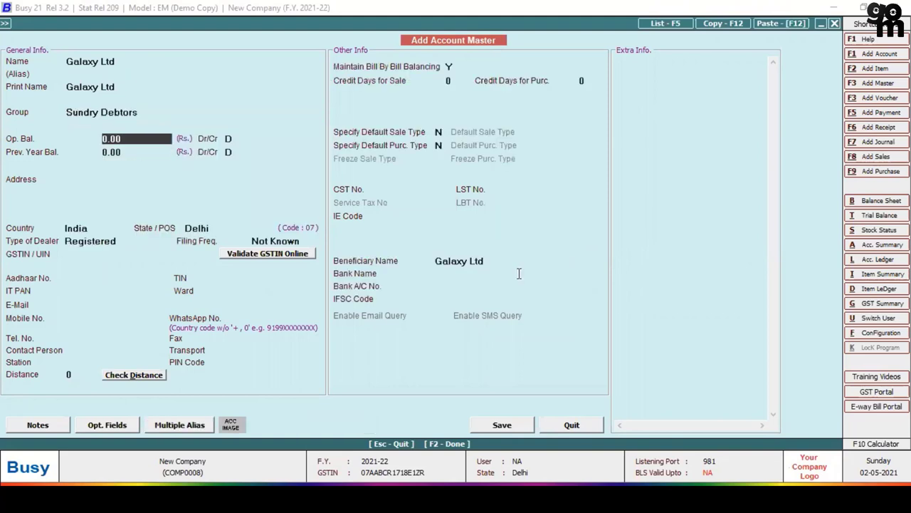
- Set Galaxy Ltd's dealer type to Un-Registered, keeping India and Delhi, and save the account without a GSTIN
key("Return")
key("Return")
key("Return")
key("Return")
key("Return")
key("Return")
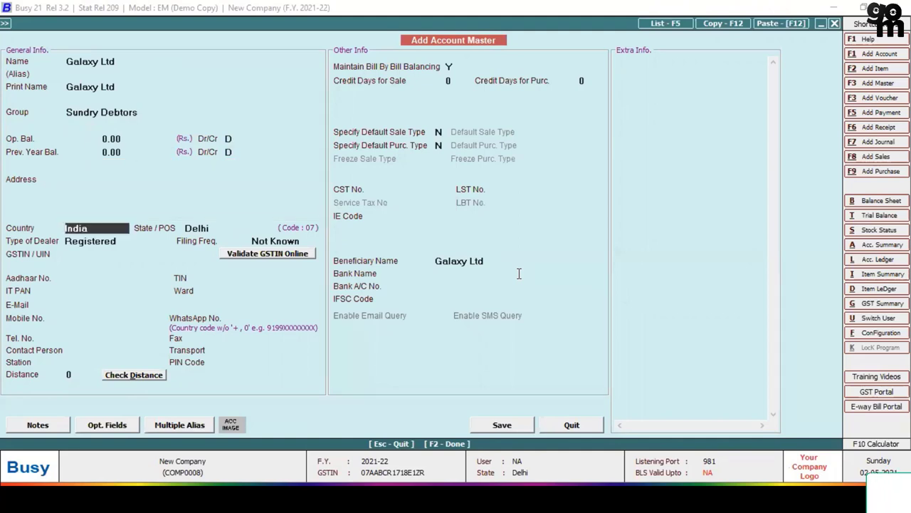
key("Down")
key("Return")
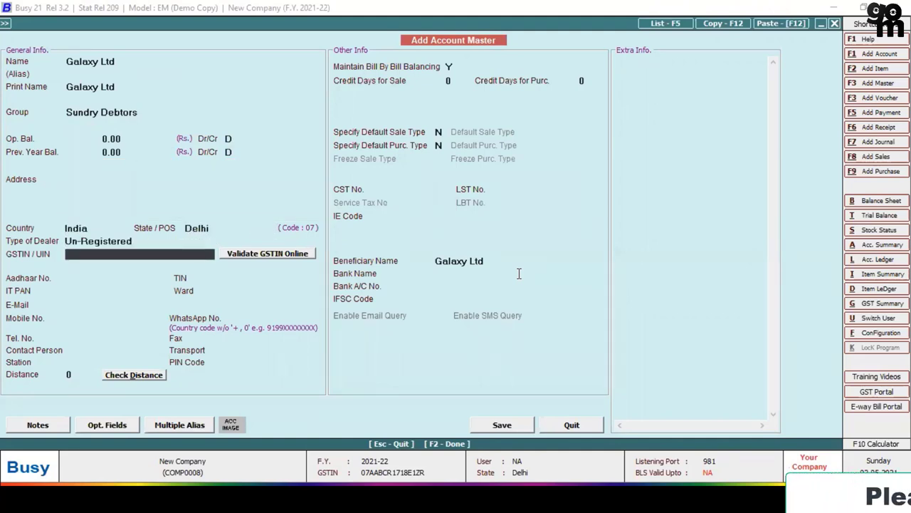
key("F2")
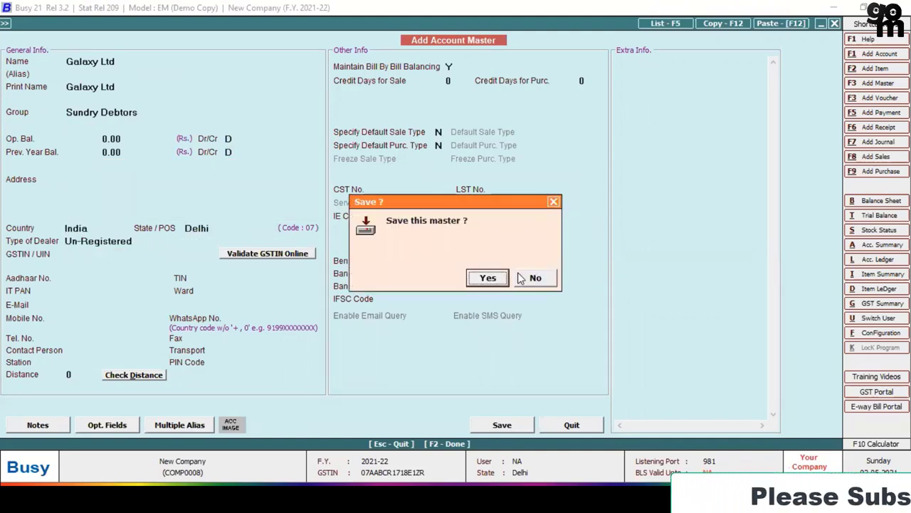
key("Return")
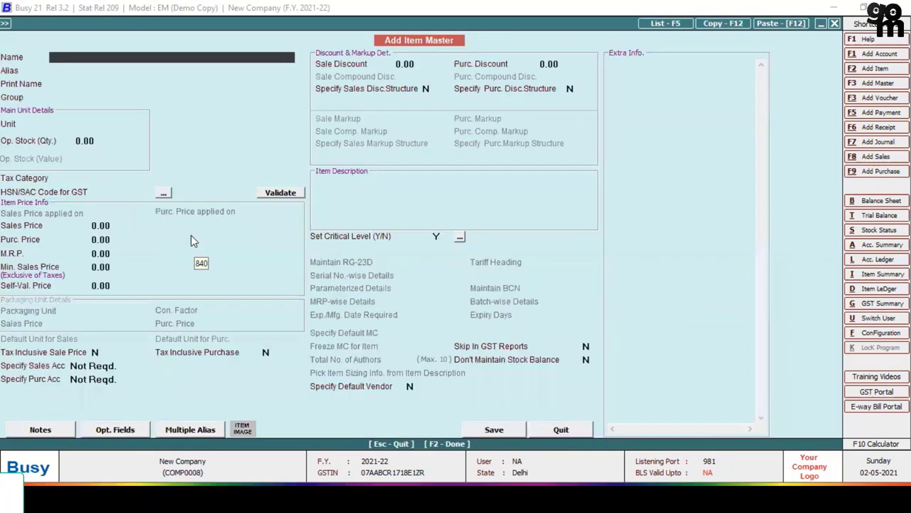
- Name the new item Audit Service and place it in the General group
type("audin")
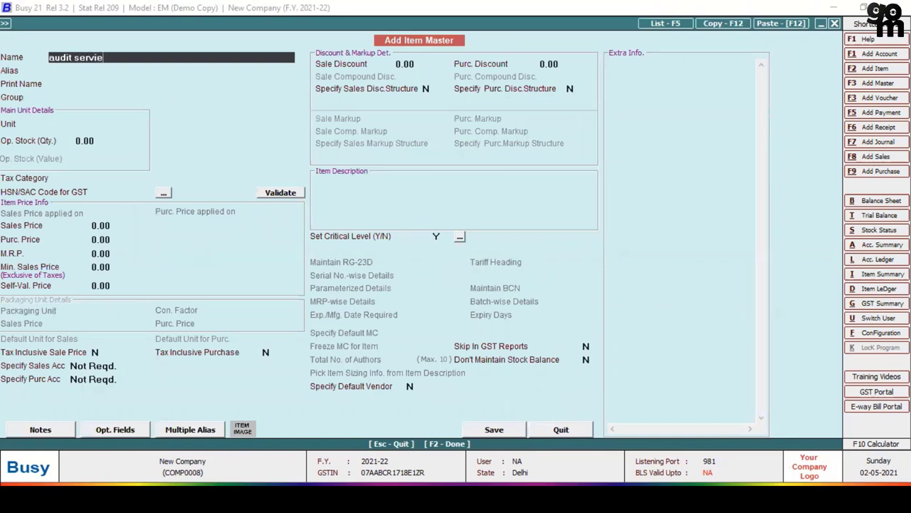
type(" service")
key("Return")
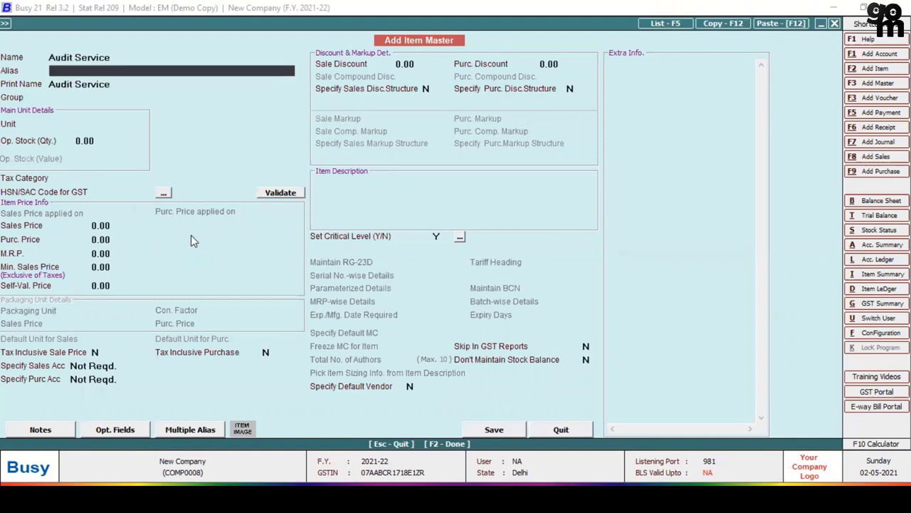
key("Return")
key("Return")
key("Return")
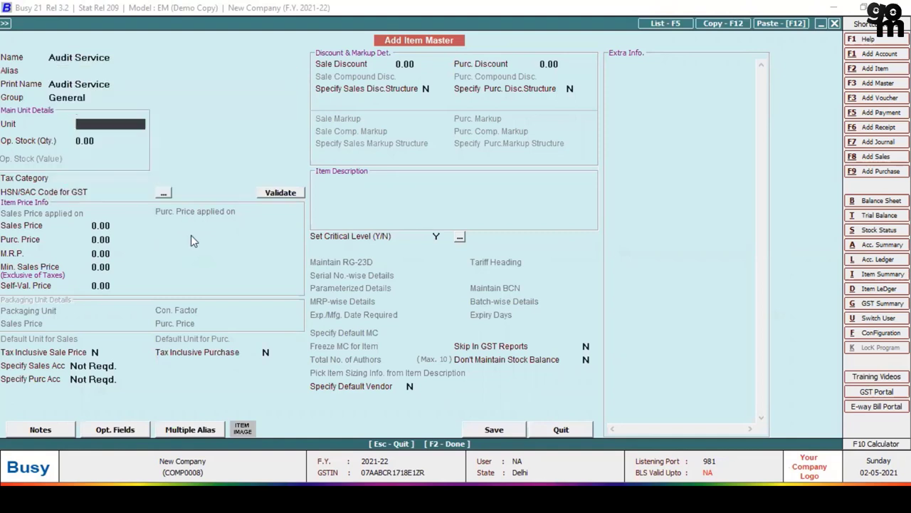
- Set the Audit Service item's unit to N.A. and tax category to None, leaving the HSN/SAC code blank and the prices at 0.00
key("Return")
key("Return")
key("Return")
key("Return")
key("Return")
key("Return")
key("Return")
key("Return")
key("Return")
key("Return")
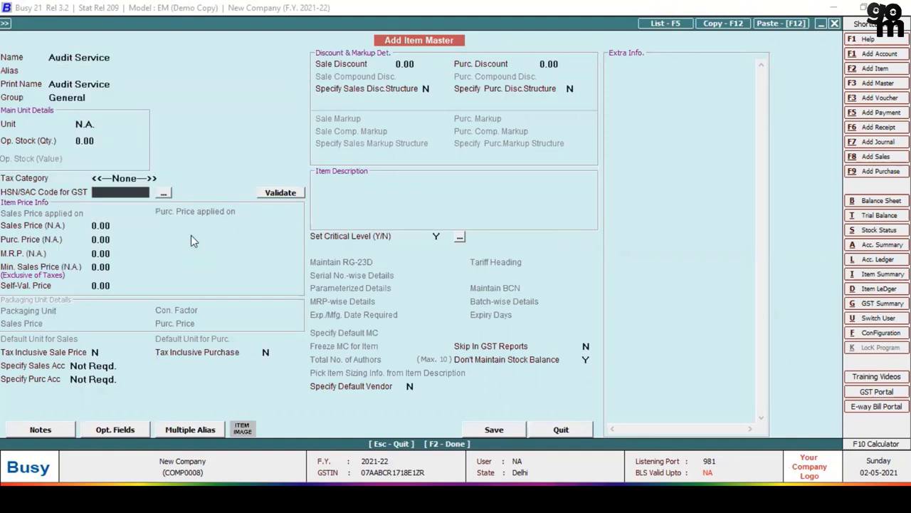
key("Return")
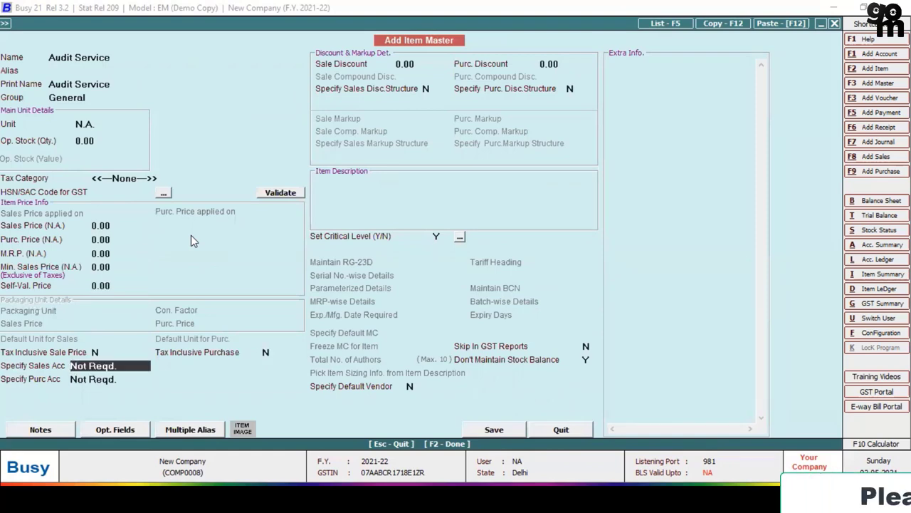
- Specify a sales account for the item and start a new account named Audit Service for it
key("Down")
key("Return")
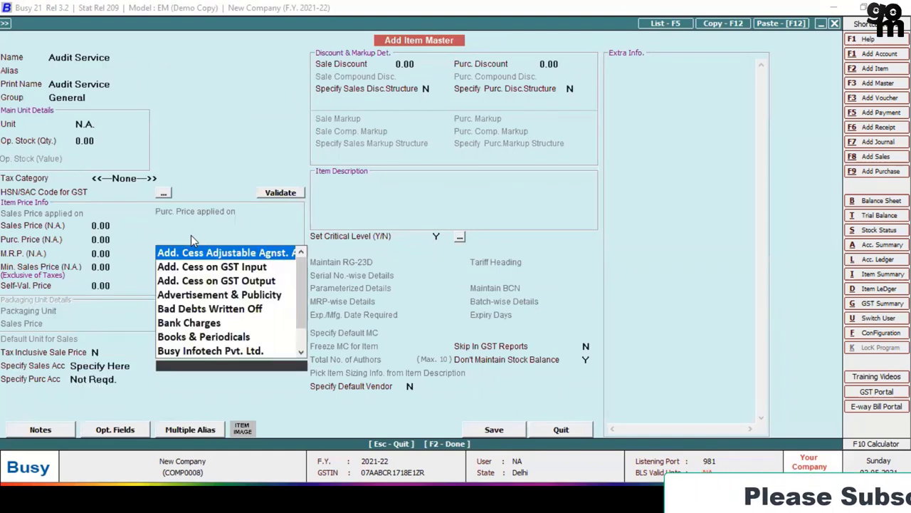
key("Return")
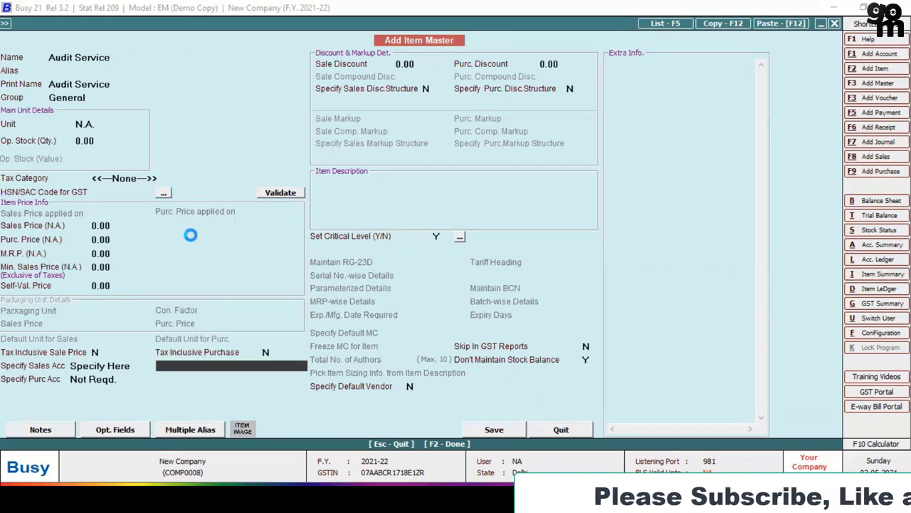
type("au")
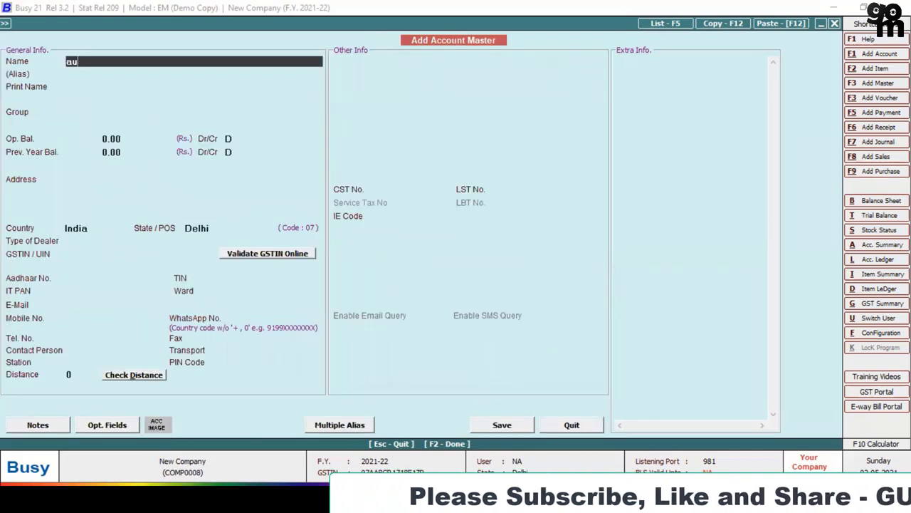
type("dit serv")
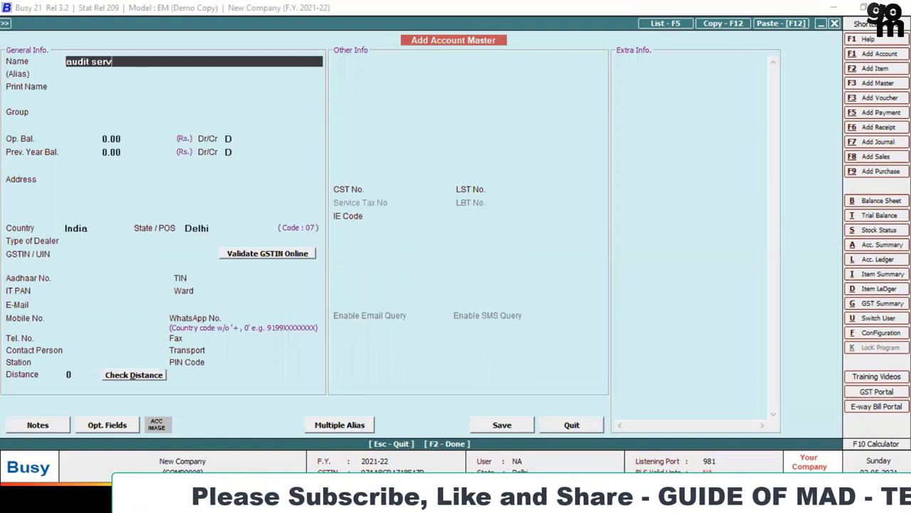
type("ic")
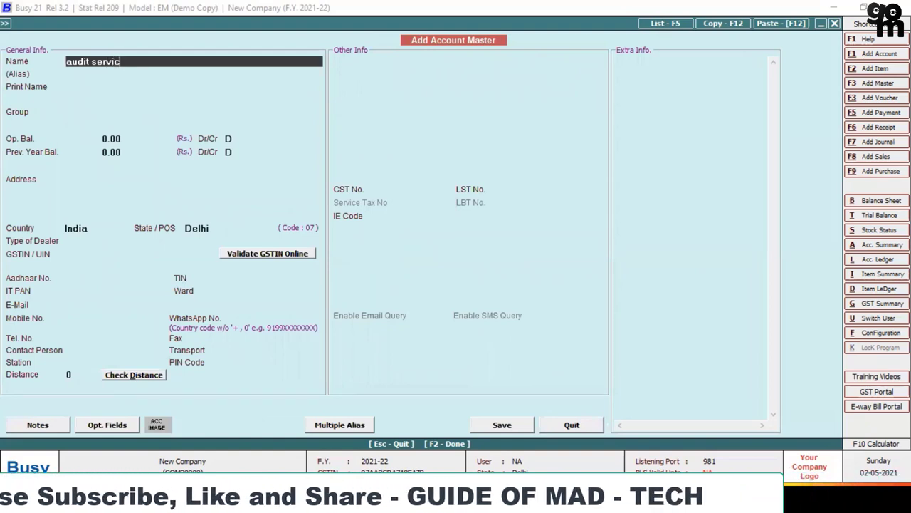
type("e")
key("Return")
key("Return")
key("Return")
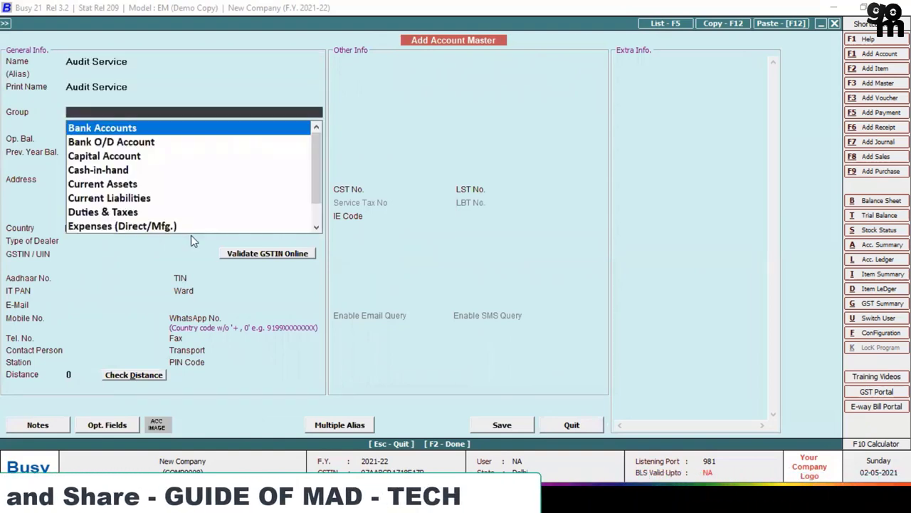
- Assign the Audit Service account to the Income (Indirect) group and save it as the item's sales account
type("in")
key("Down")
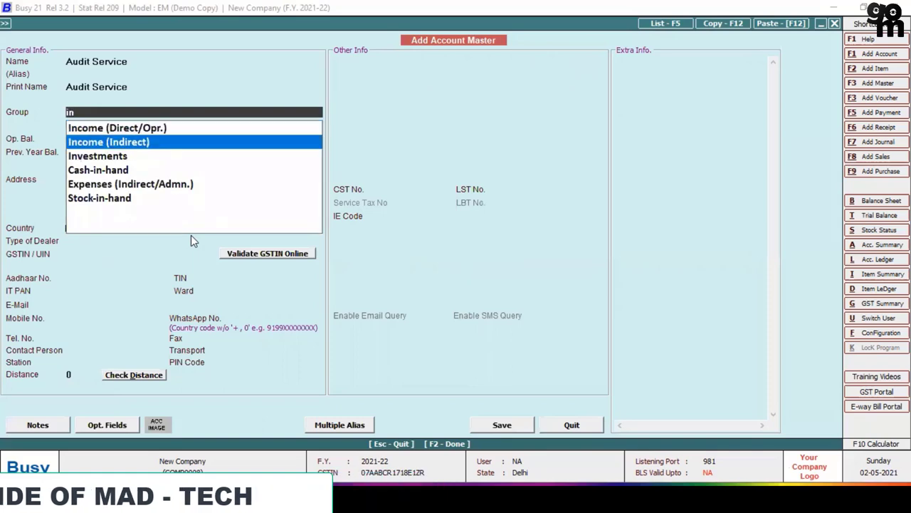
key("Return")
key("Return")
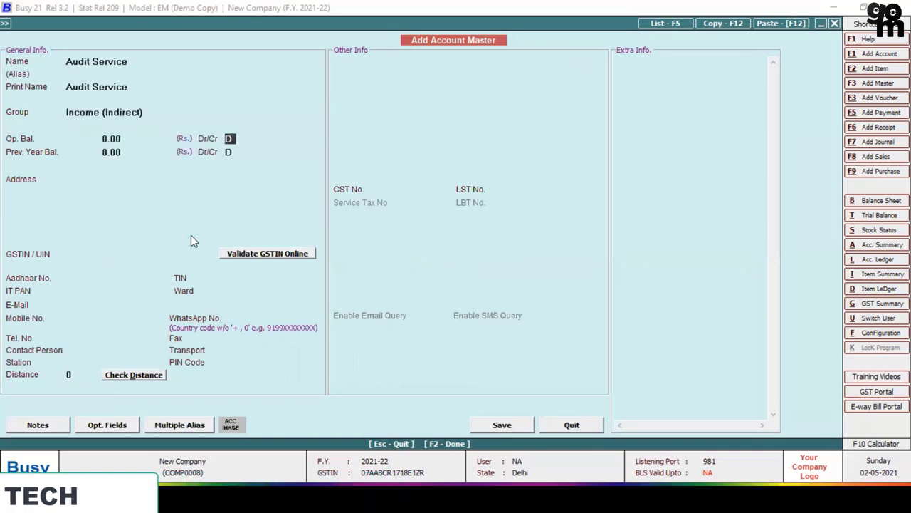
key("F2")
key("Return")
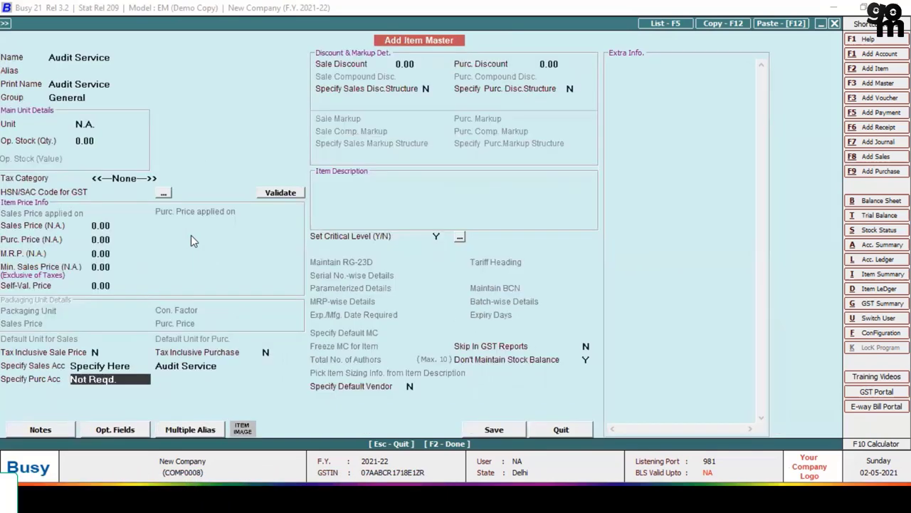
- Save the Audit Service item without an HSN/SAC code and enter 92000 as its amount in the sales voucher
key("F2")
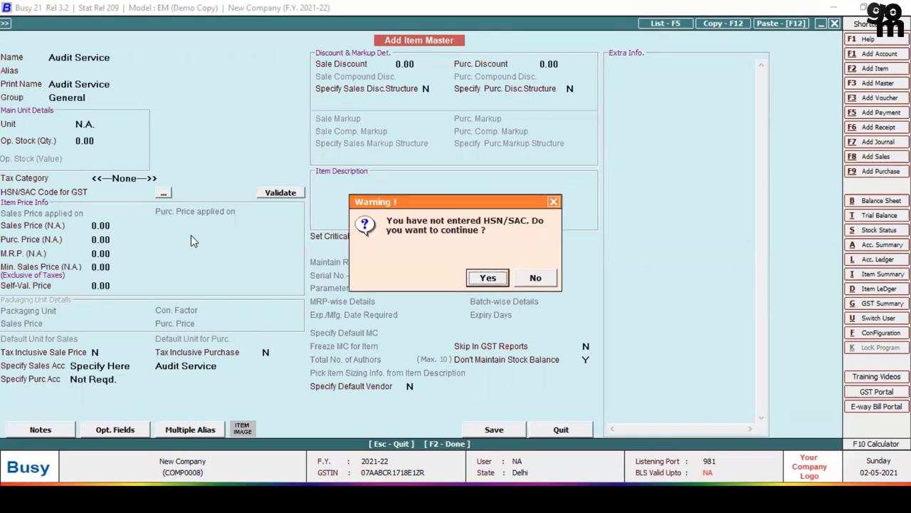
key("Return")
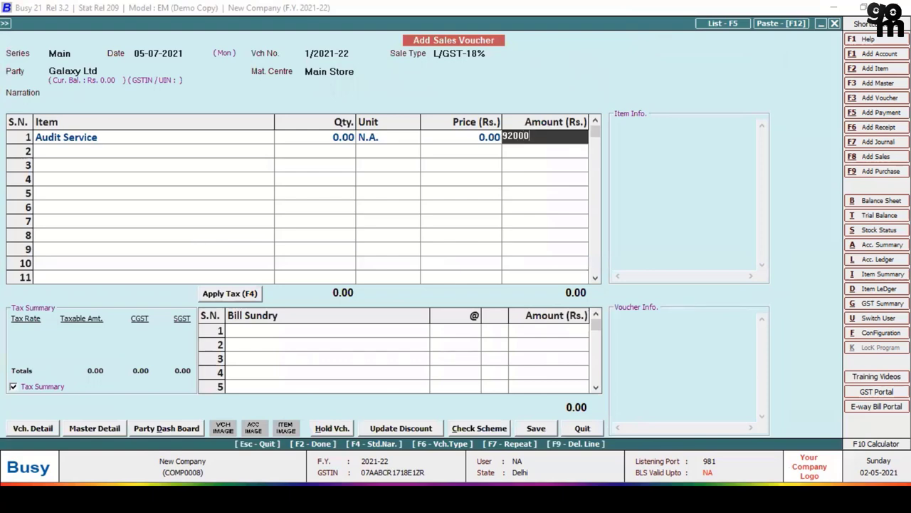
key("Return")
key("Return")
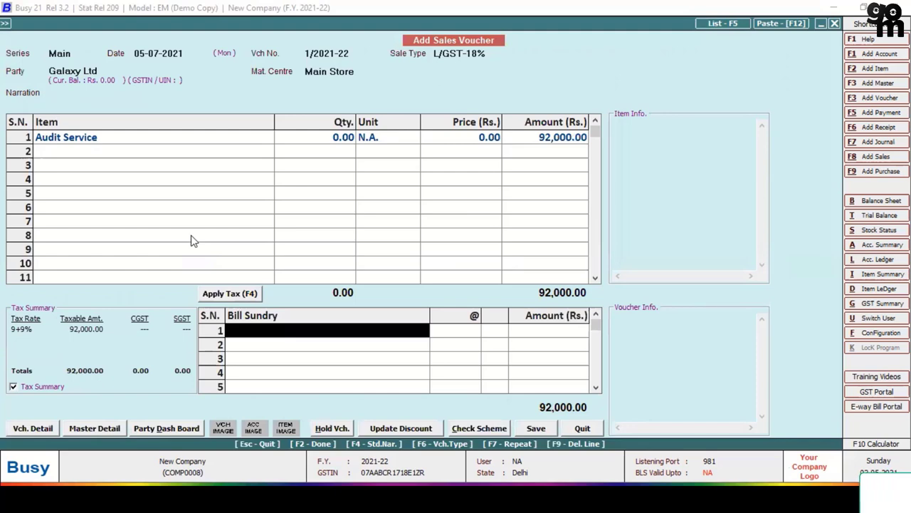
- Apply 9% CGST and 9% SGST to the Audit Service sale and save the voucher with the new bill reference 1/2021-22
key("F4")
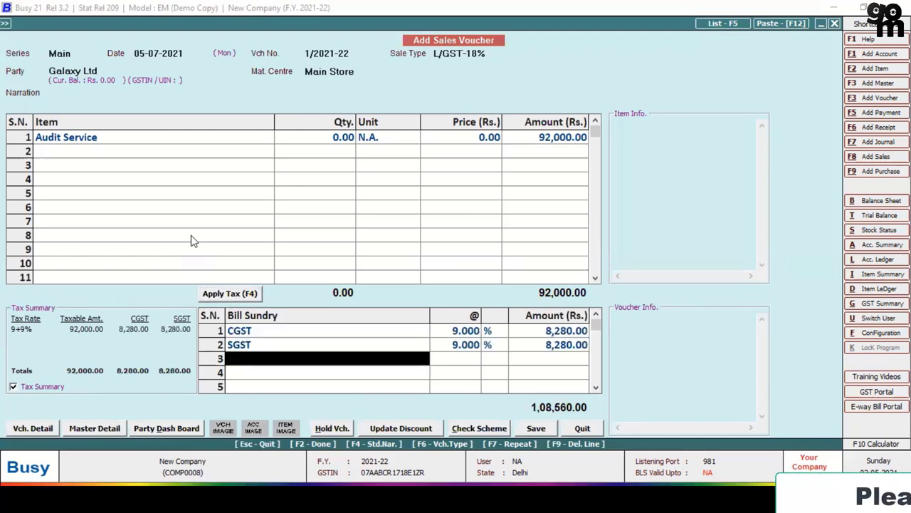
key("Return")
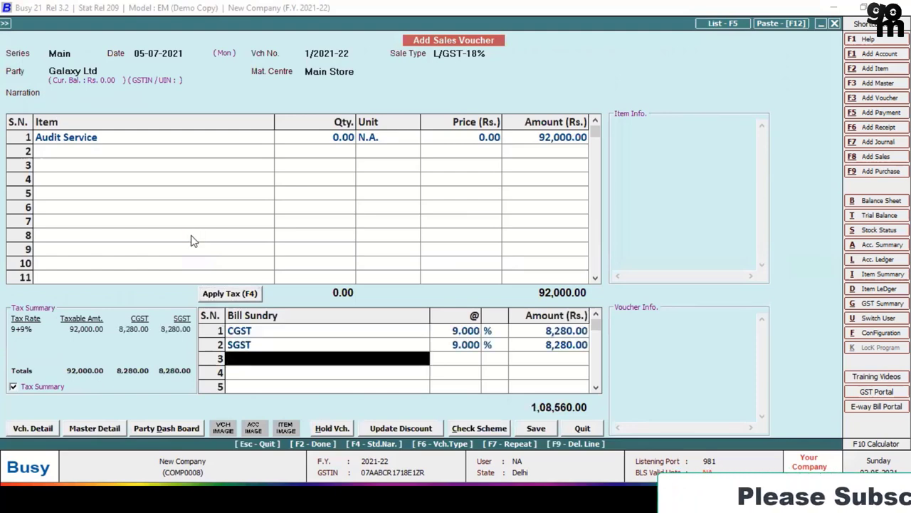
key("Return")
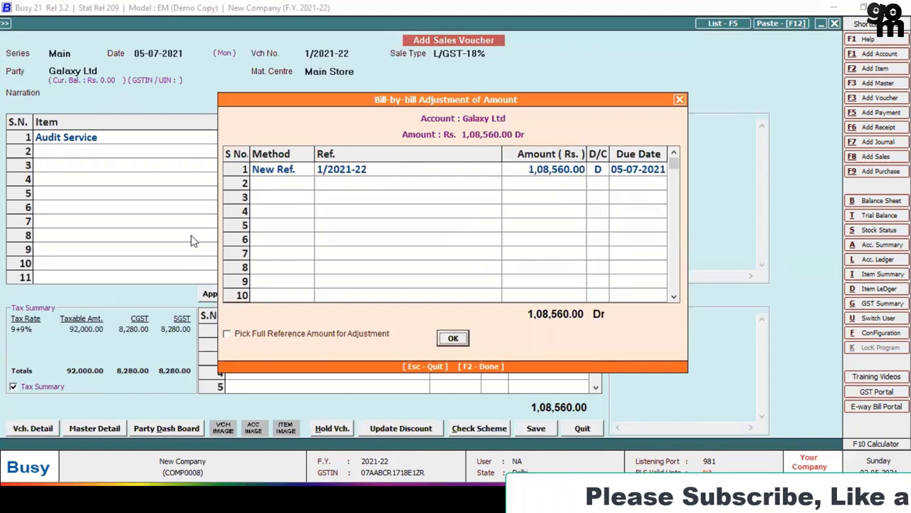
key("Return")
key("Return")
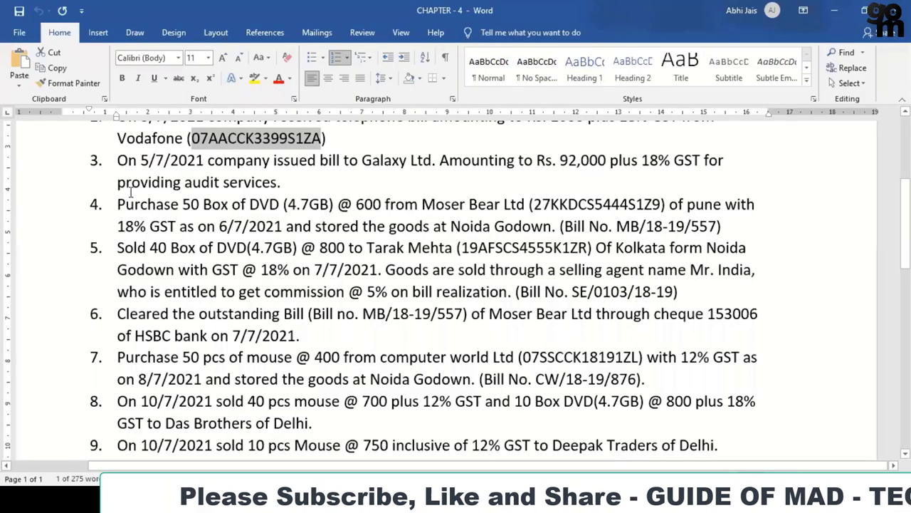
- Read transaction 4 in the Word document, and start a purchase voucher in the Main series in Busy
key("alt+Tab")
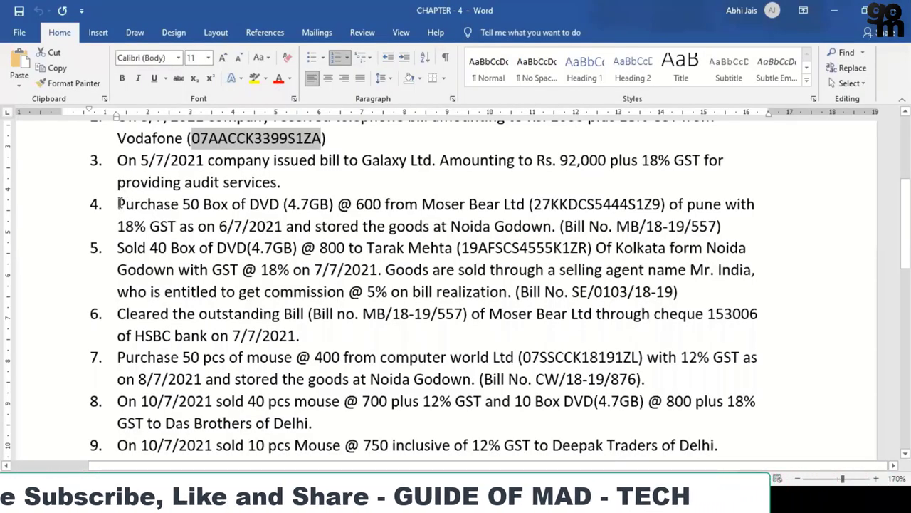
left_click_drag(118, 204, 723, 226)
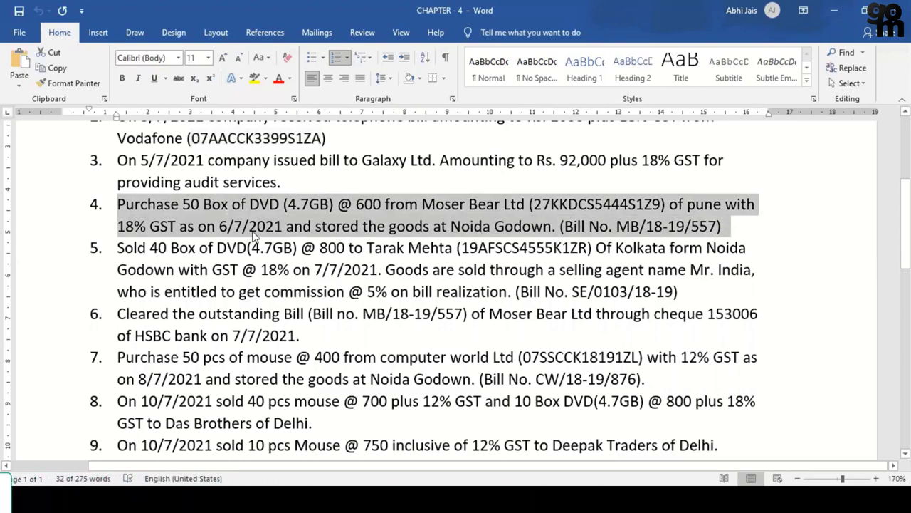
scroll(253, 235, "down", 1)
scroll(215, 225, "up", 1)
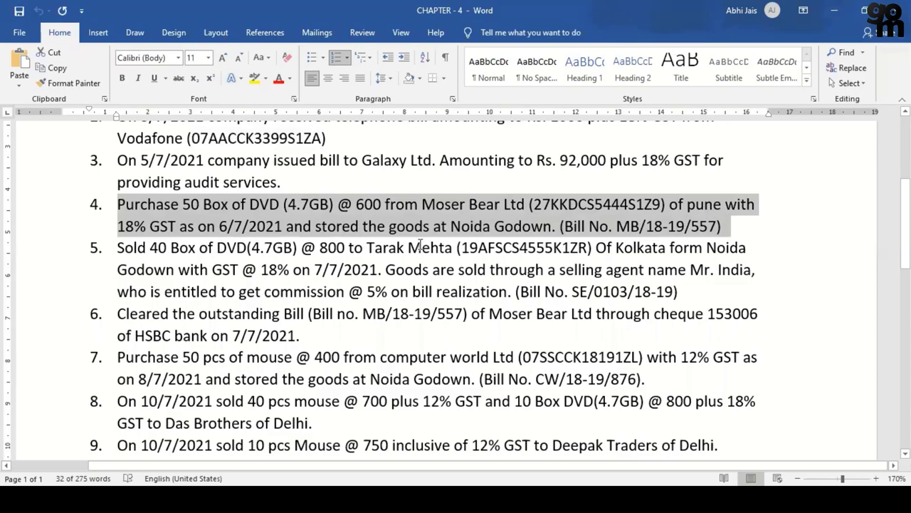
key("alt+Tab")
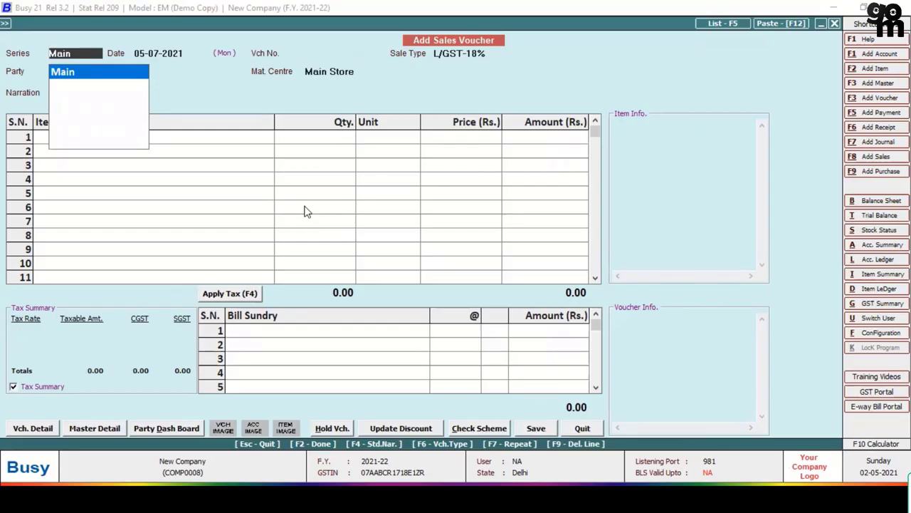
key("F6")
key("Return")
key("Return")
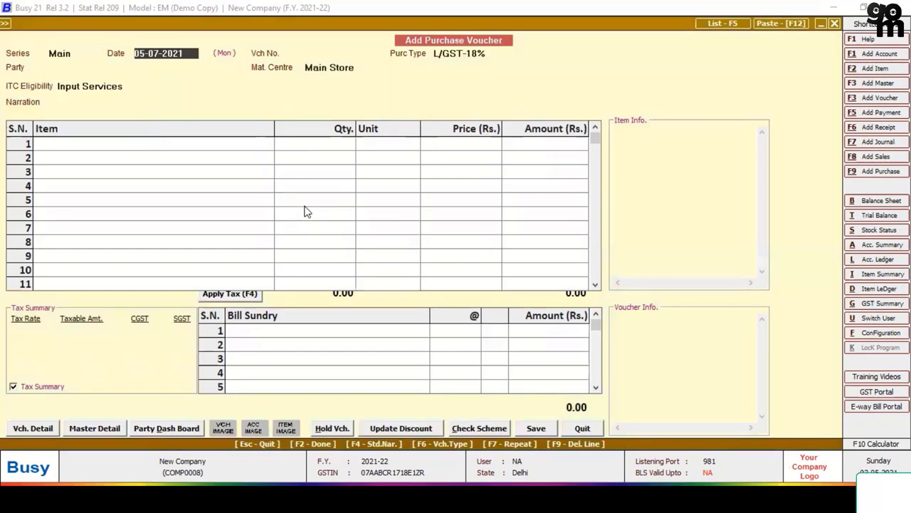
- Date the purchase voucher 06-07-2021 and copy bill number MB/18-19/557 from transaction 4 in Word as its voucher number
key("alt+Tab")
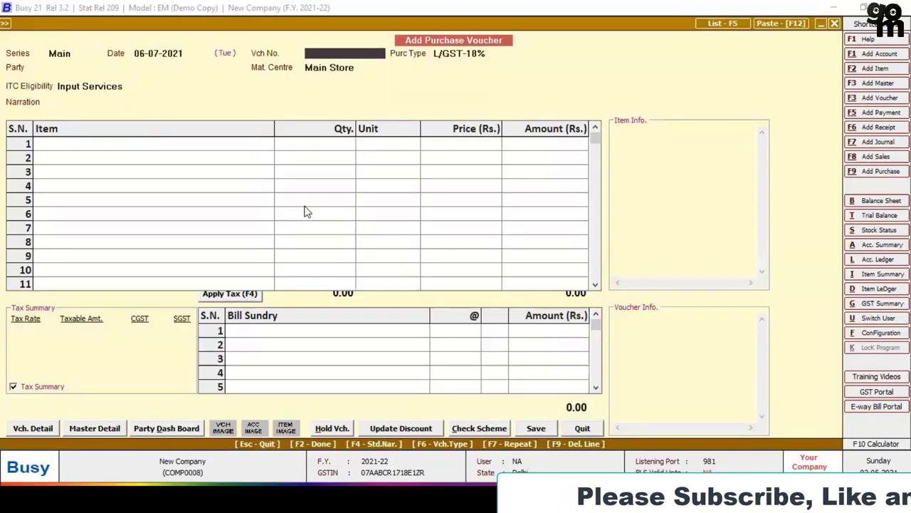
key("alt+Tab")
key("alt+Tab")
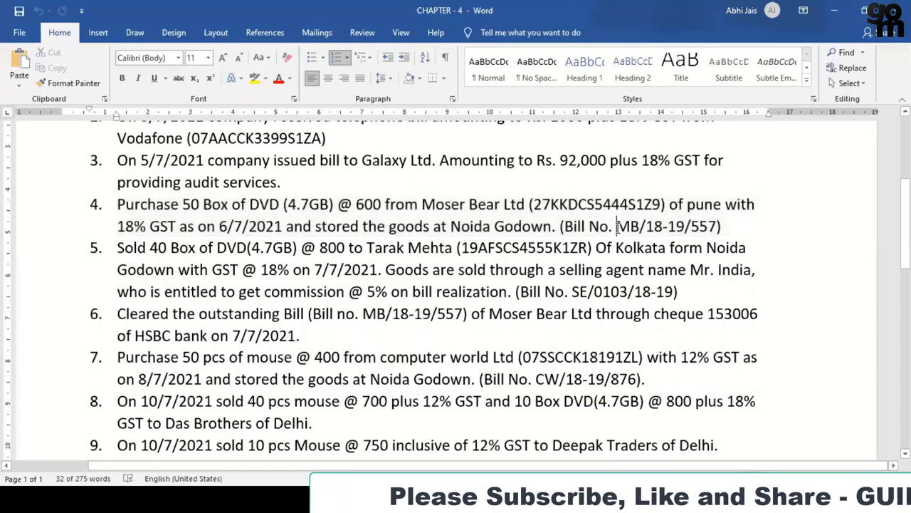
left_click_drag(616, 225, 703, 235)
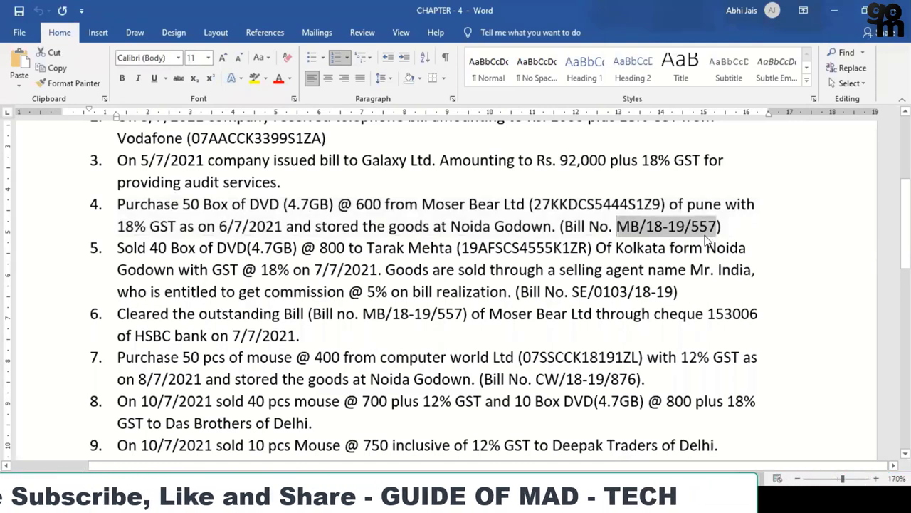
key("alt+Tab")
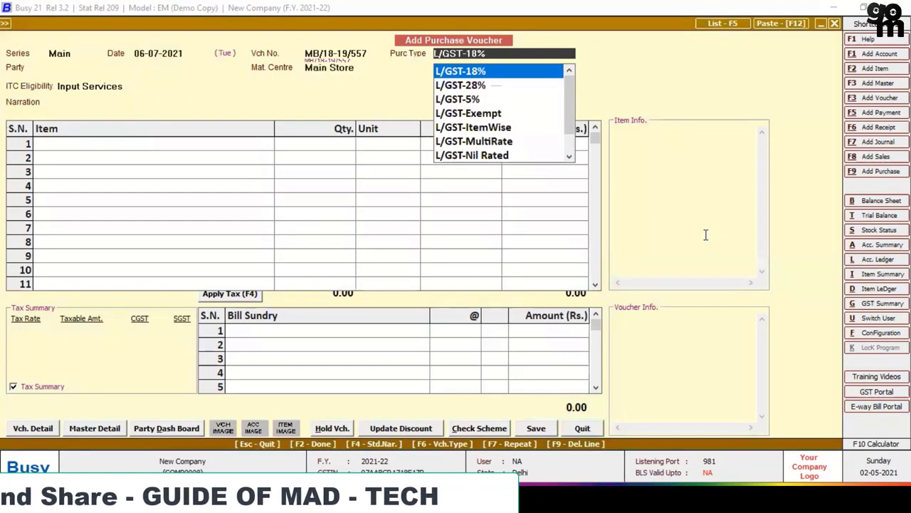
- Check the supplier's state in transaction 4 in Word and set the voucher's purchase type to I/GST-18% in Busy
key("alt+Tab")
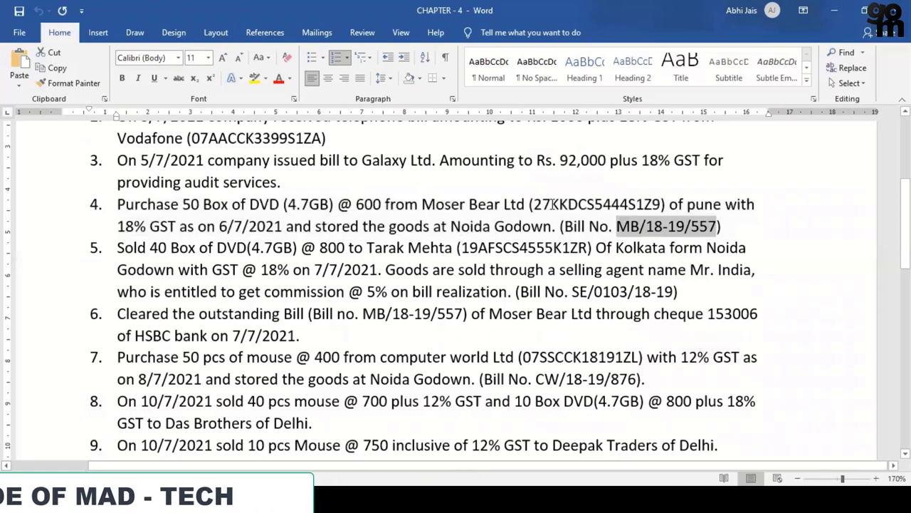
key("alt+Tab")
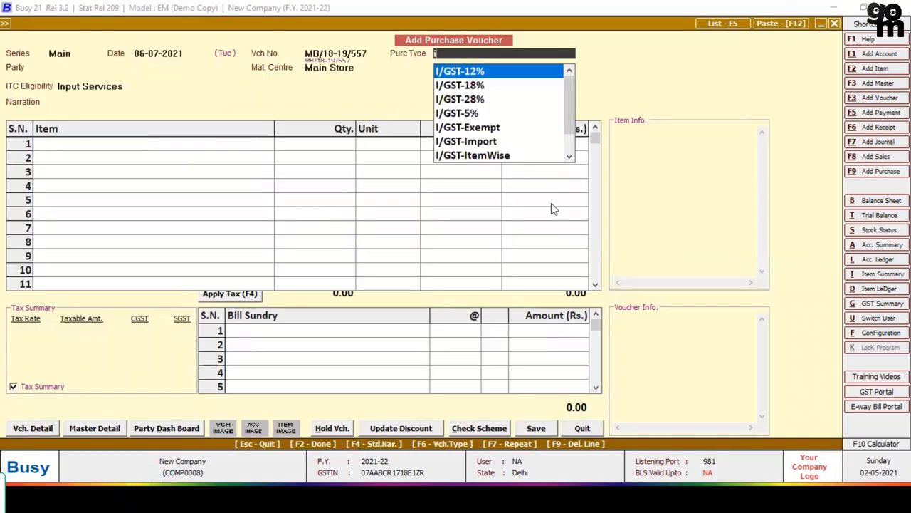
key("Down")
key("Return")
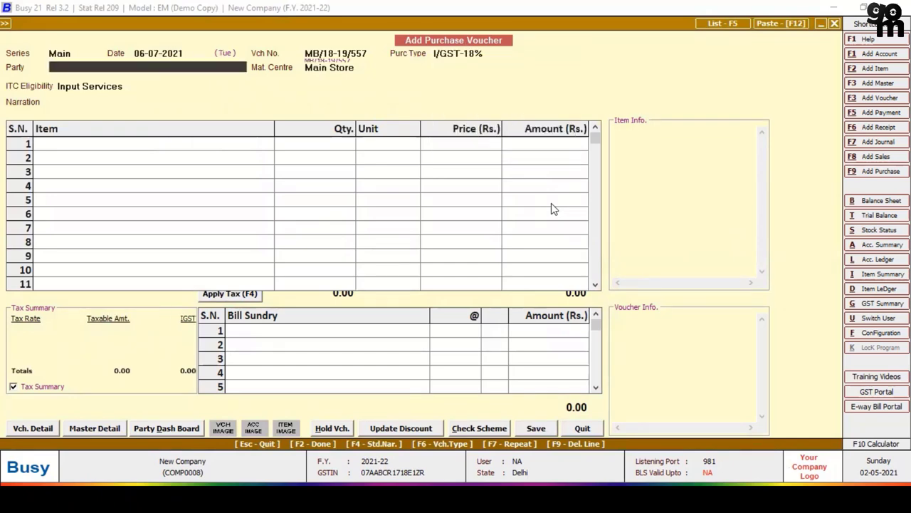
- Start a new party account named Moser Bear Ltd and assign it to the Sundry Creditors group
key("ctrl+F1")
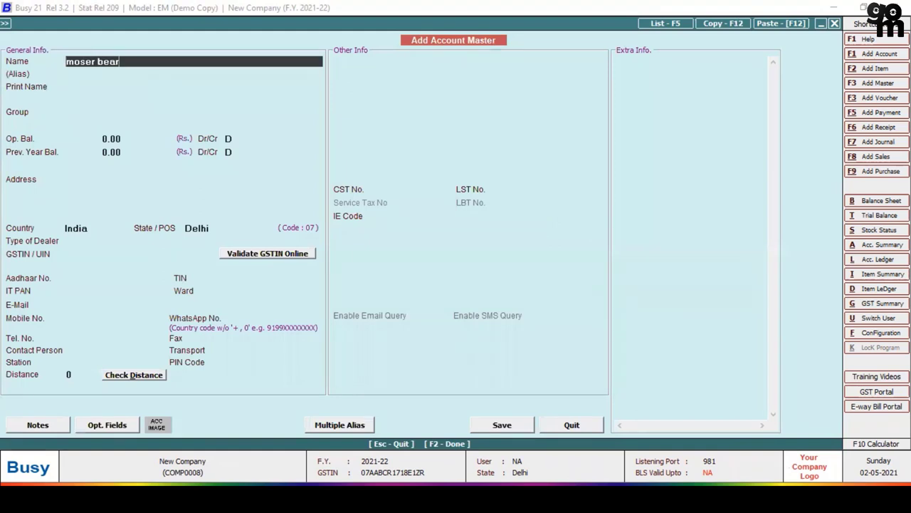
key("Return")
key("Return")
key("Return")
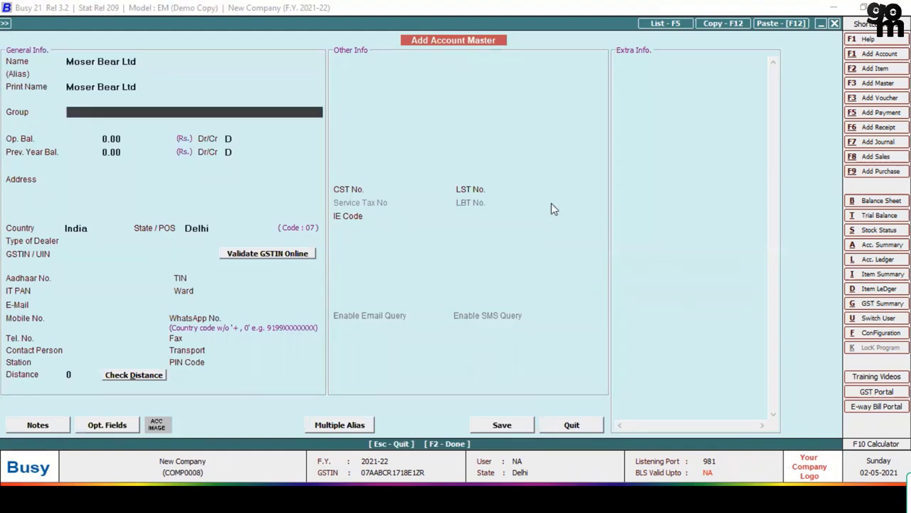
type("s")
key("Down")
key("Down")
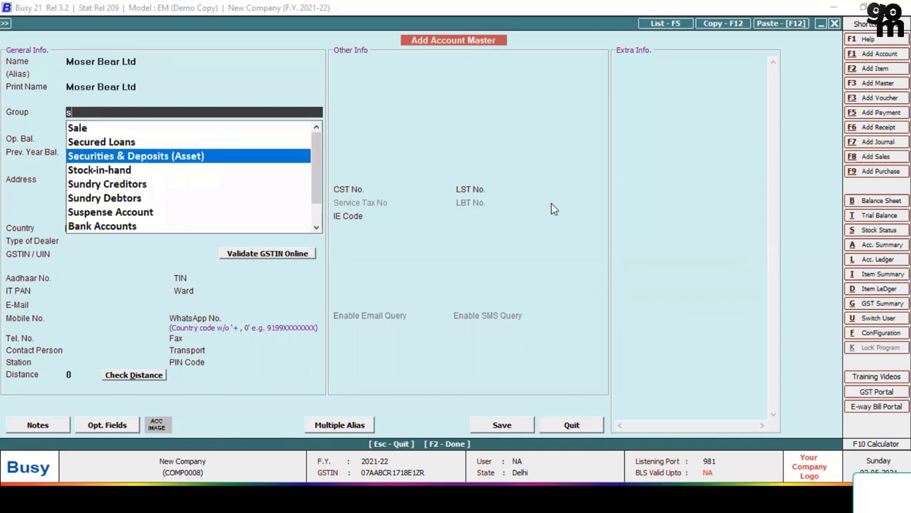
key("Down")
key("Down")
key("Return")
- Leave the account's opening balances at 0.00 and address blank, and set its state to Maharashtra with dealer type Registered
key("Return")
key("Return")
key("Return")
key("Return")
key("Return")
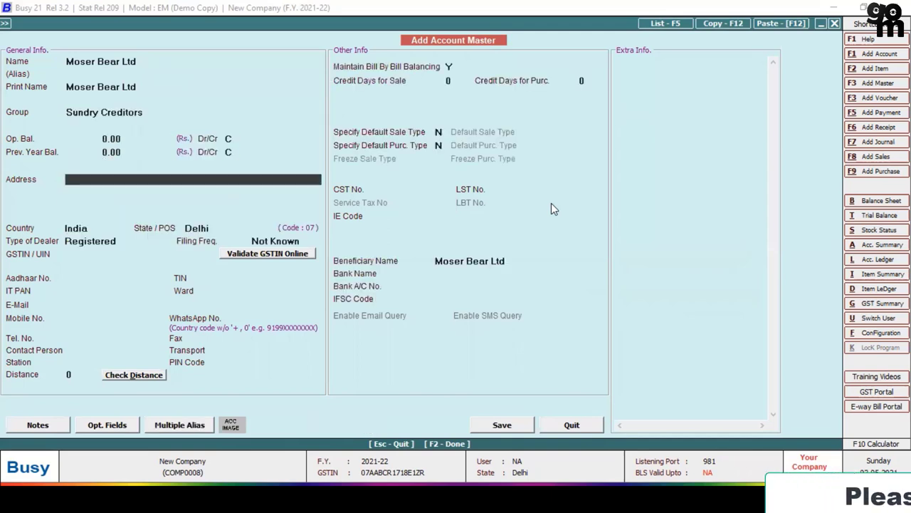
key("Return")
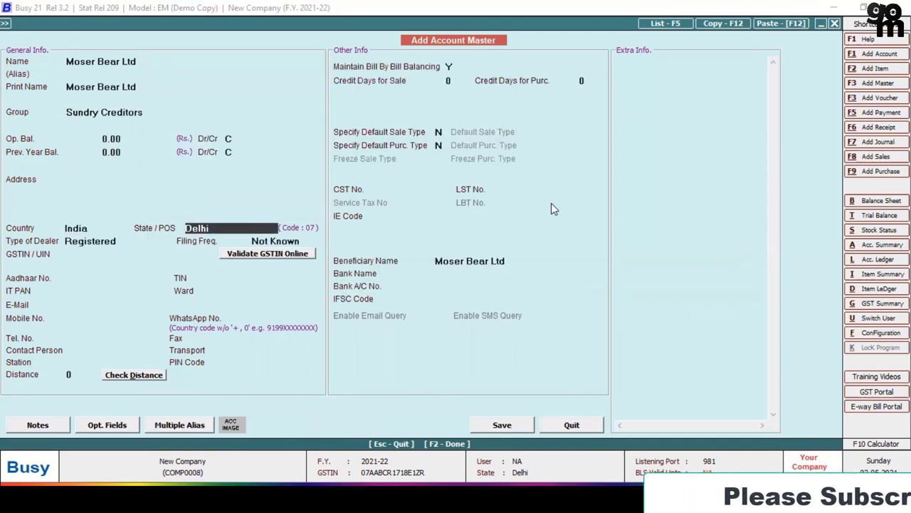
type("ma")
key("Down")
key("Return")
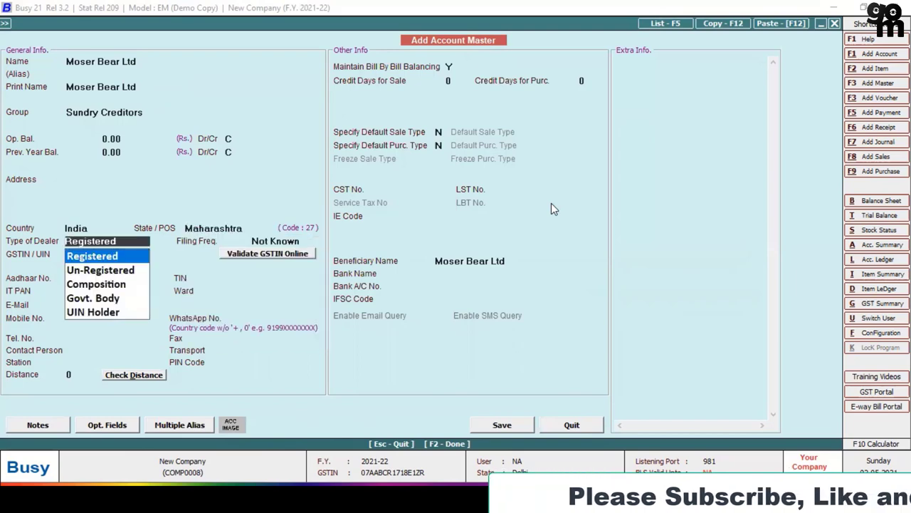
key("Return")
key("Return")
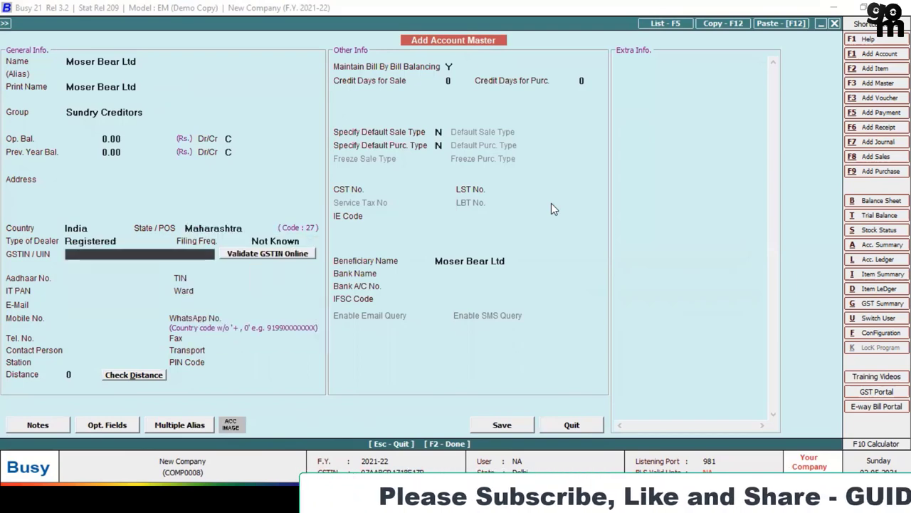
- Copy the supplier's GSTIN from transaction 4 in Word into the Moser Bear Ltd account and accept it despite the validation warning
key("alt+Tab")
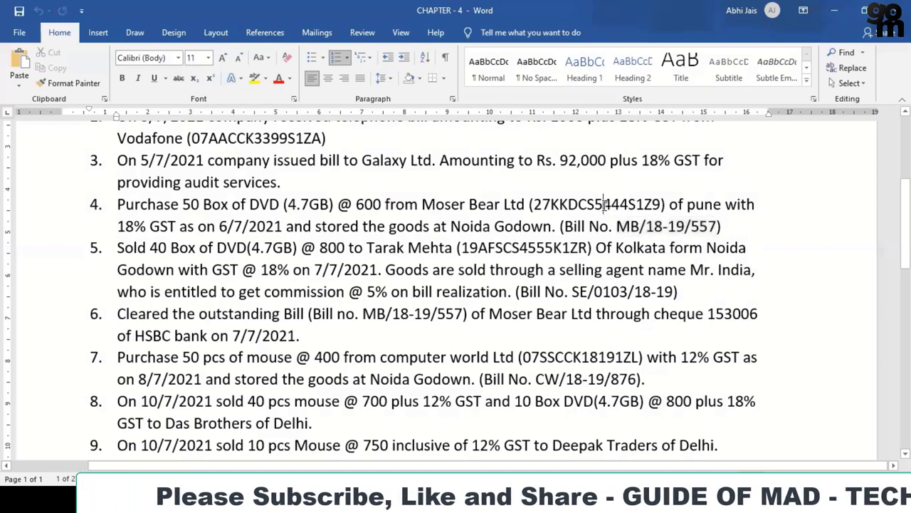
double_click(608, 206)
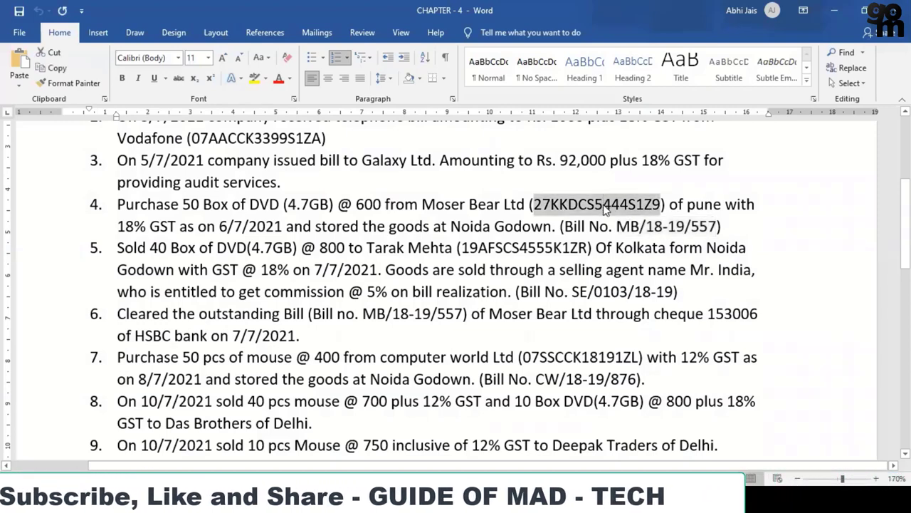
key("ctrl+c")
key("alt+Tab")
key("ctrl+v")
key("Return")
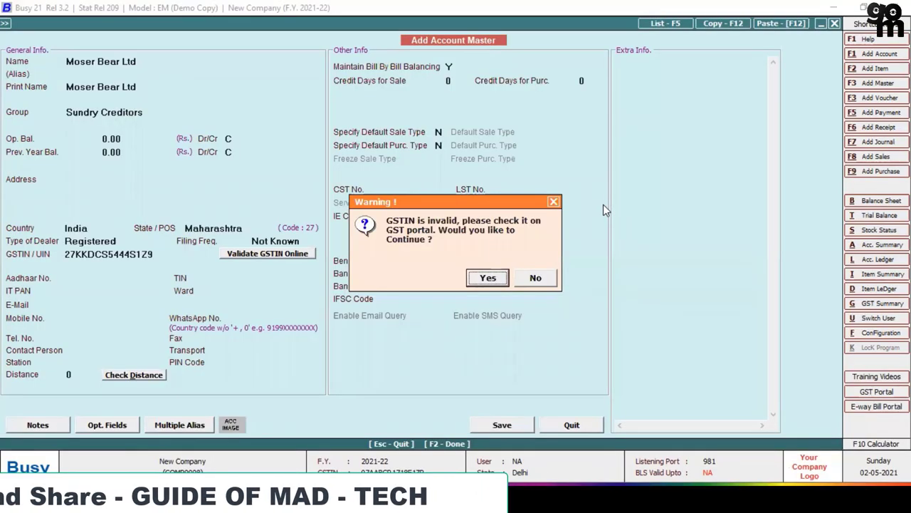
key("Return")
key("Return")
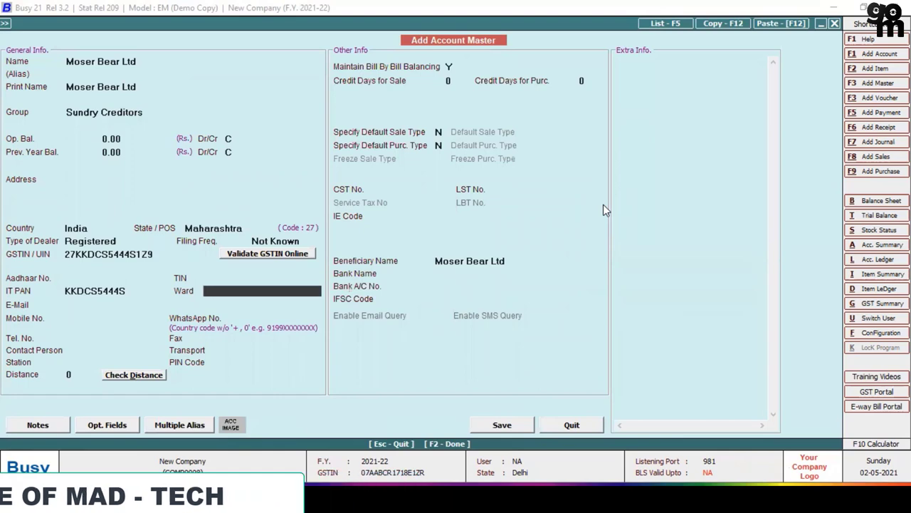
- Save the Moser Bear Ltd account as the voucher's party and set ITC eligibility to Input Goods/Services
key("F2")
key("Return")
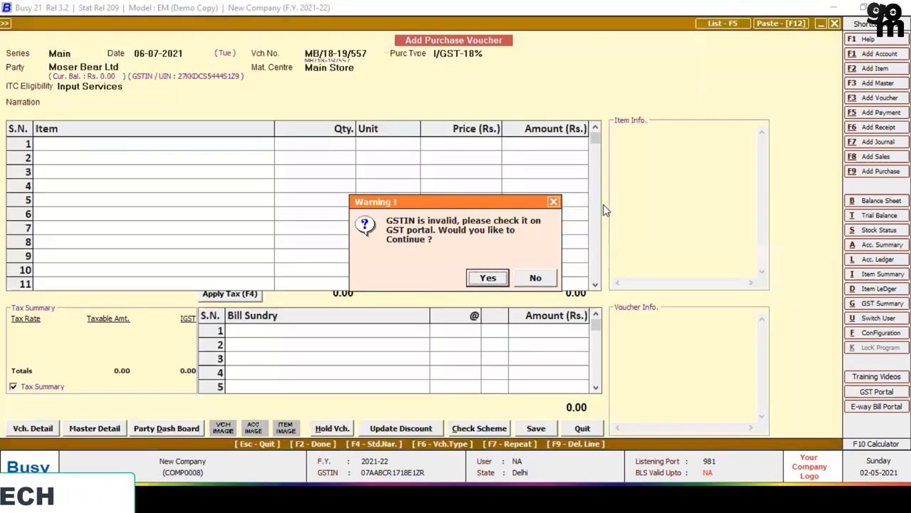
key("Return")
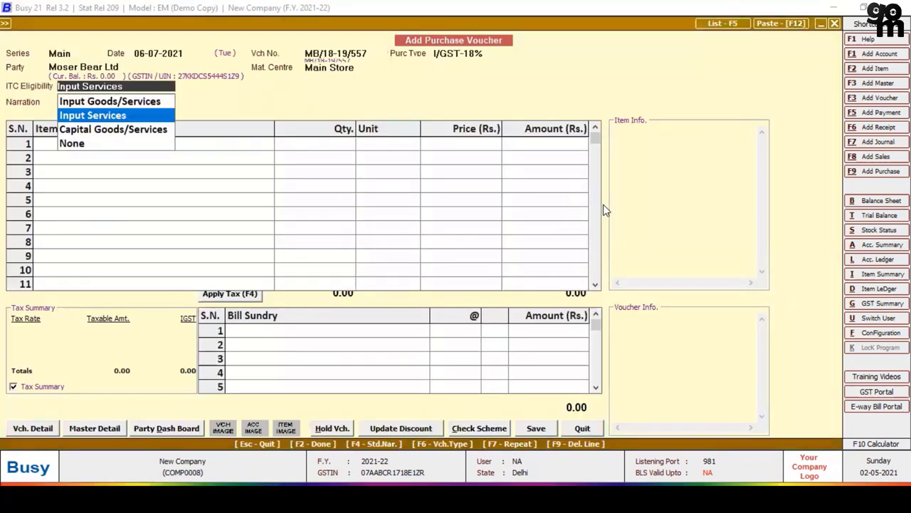
key("Up")
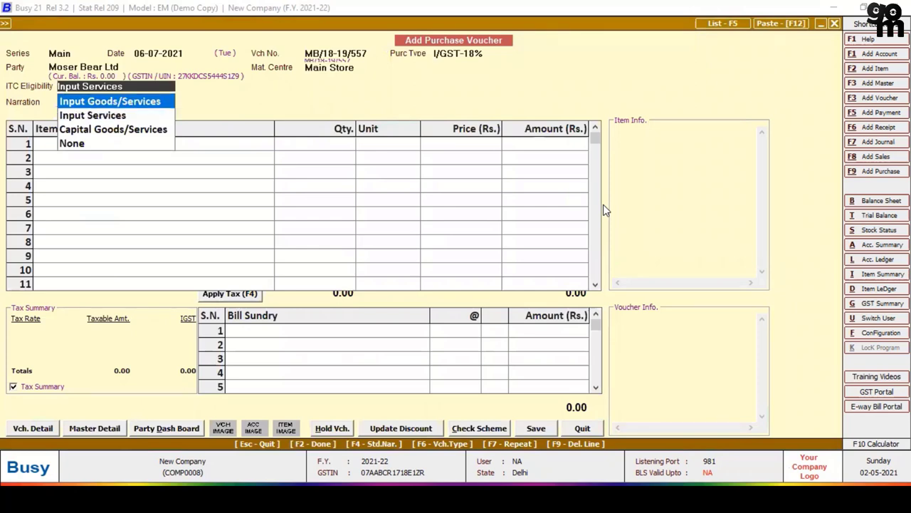
key("Return")
key("Return")
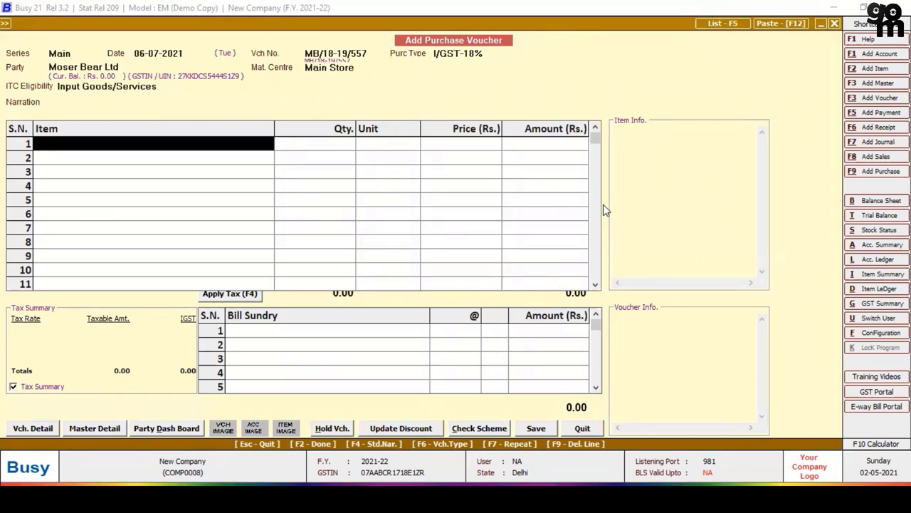
- Start a new item named DVD (4.7GB), copied from transaction 4 in Word, and assign it to the General group
key("alt+Tab")
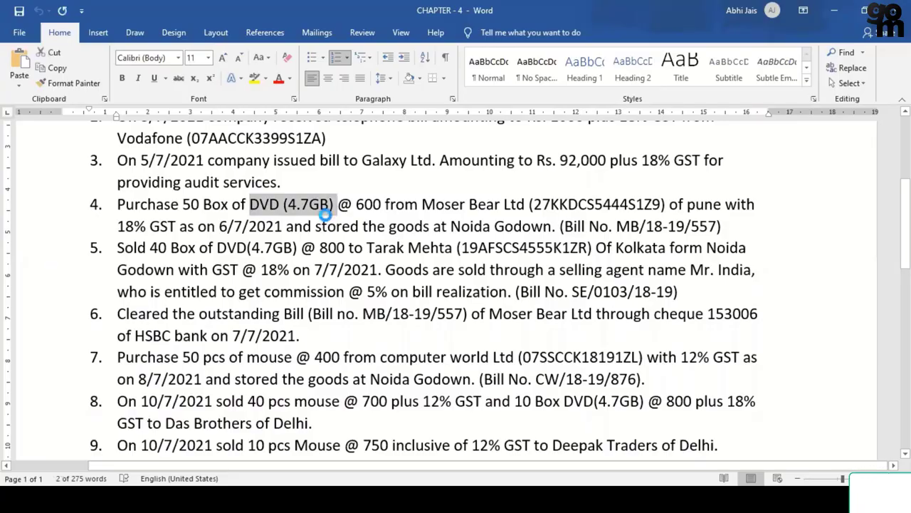
key("alt+Tab")
key("alt+c")
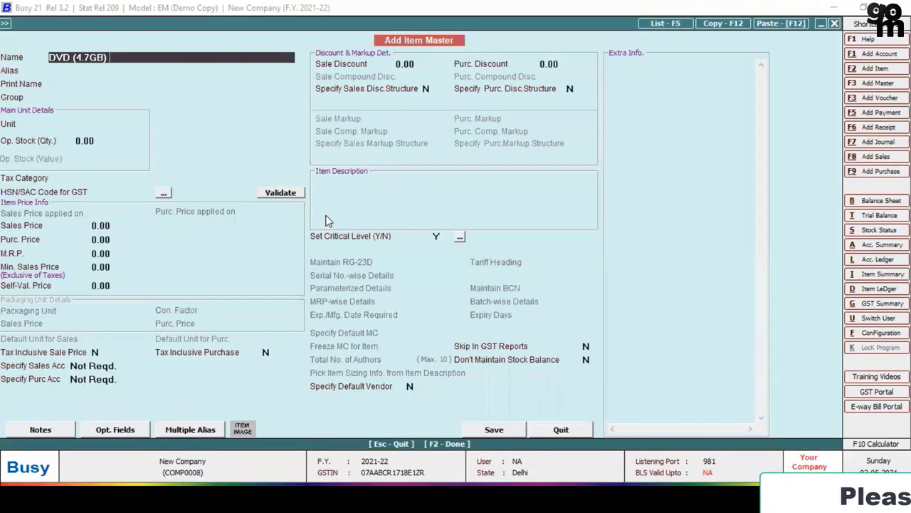
key("Return")
key("Return")
key("Return")
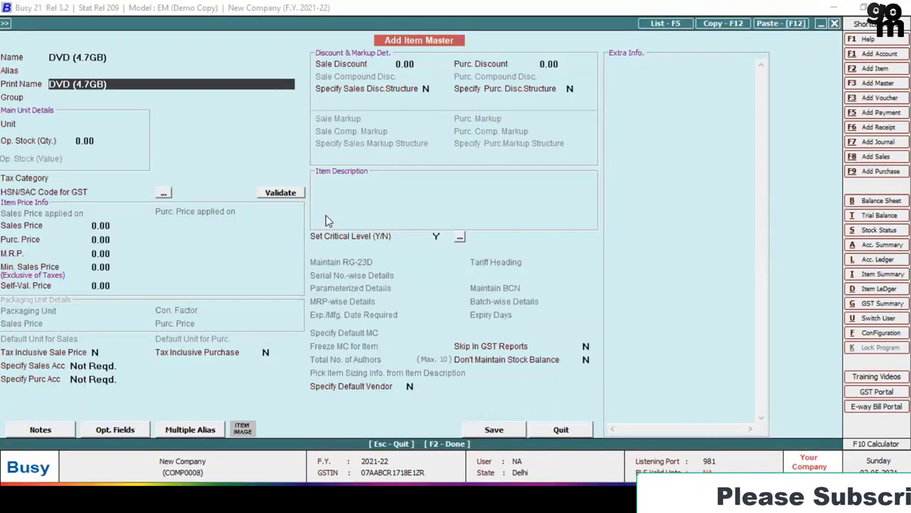
key("Return")
key("Return")
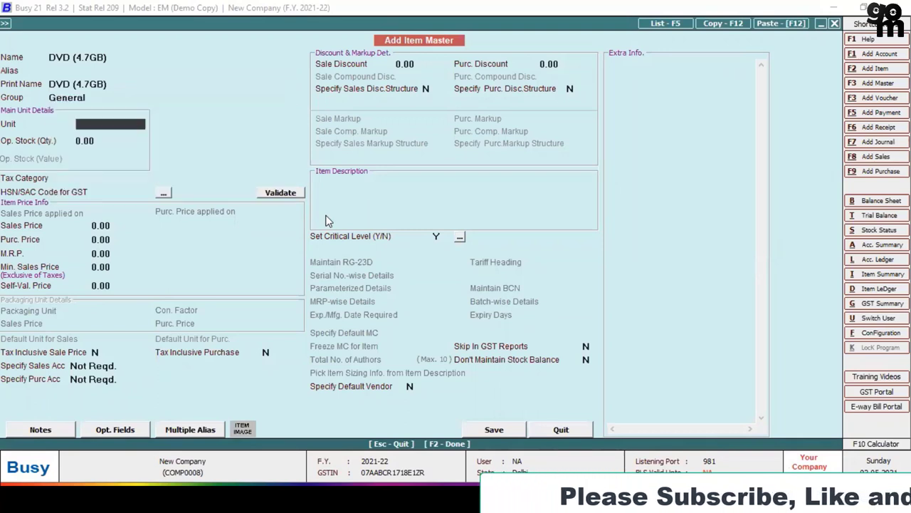